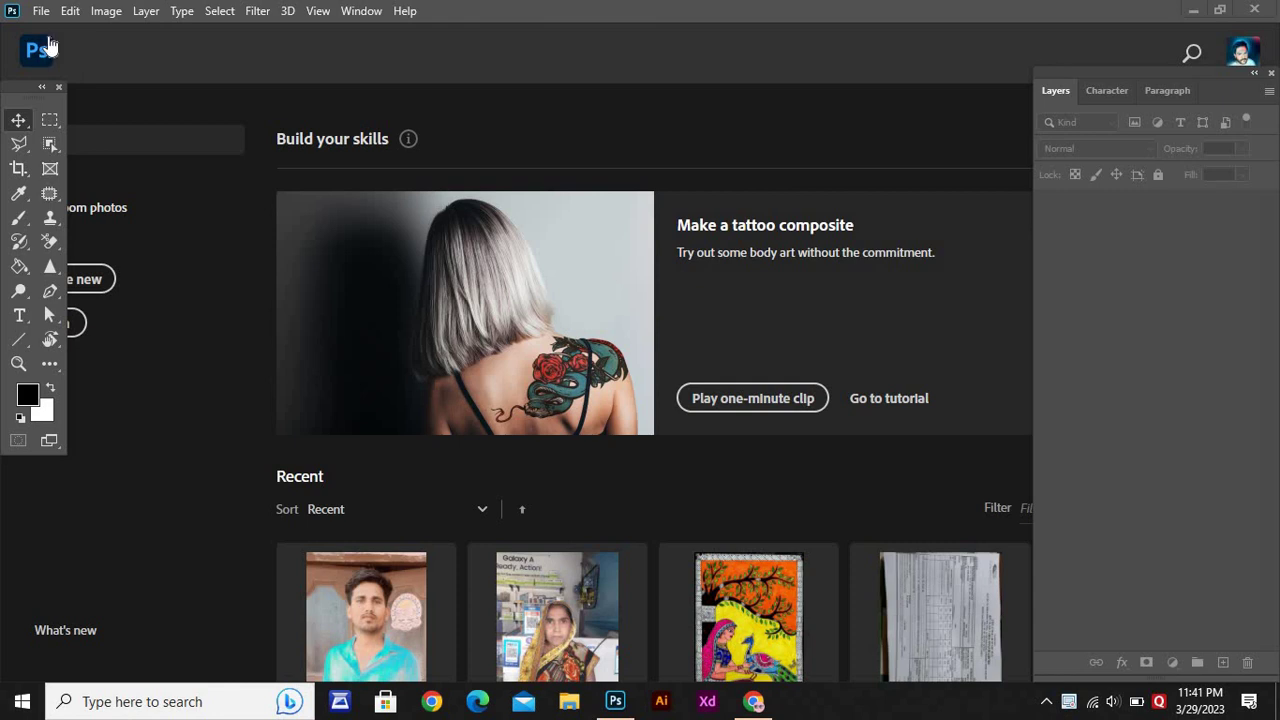
Create a new 3.5 × 4.5 cm document at 300 pixels/inch from the 35x45 mm preset.
left_click(42, 14)
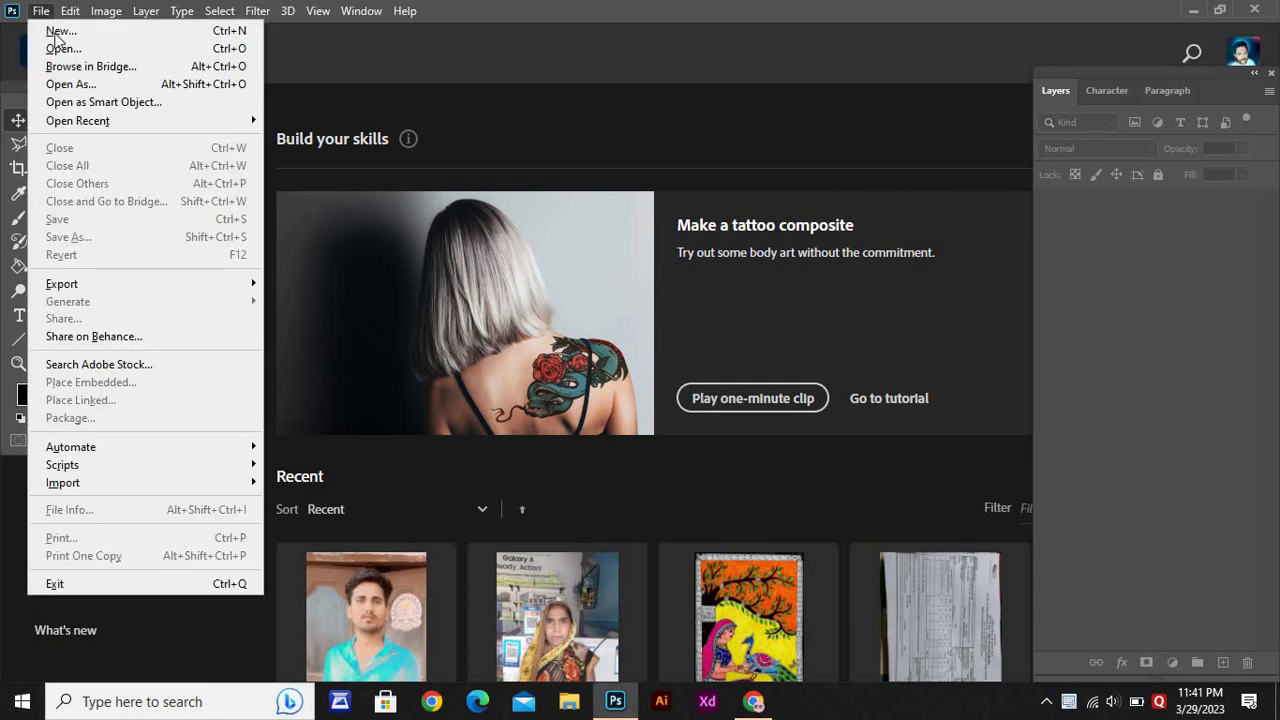
left_click(50, 31)
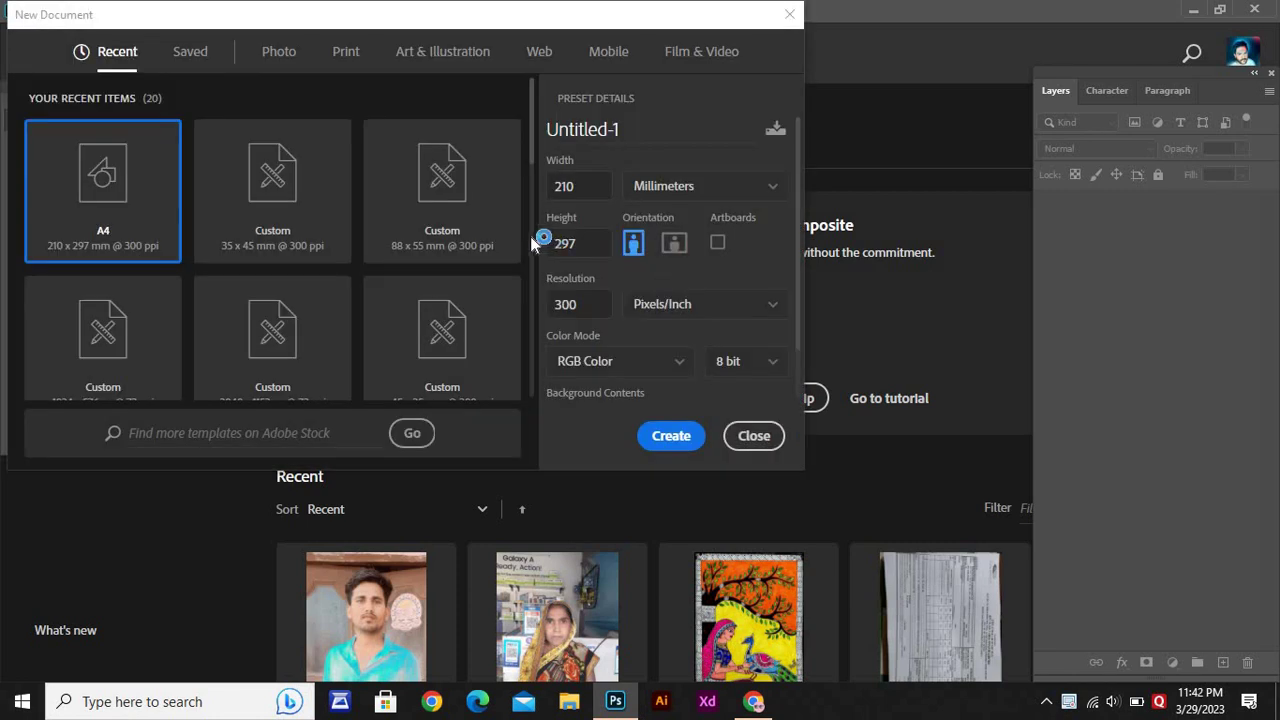
left_click(322, 192)
left_click(597, 192)
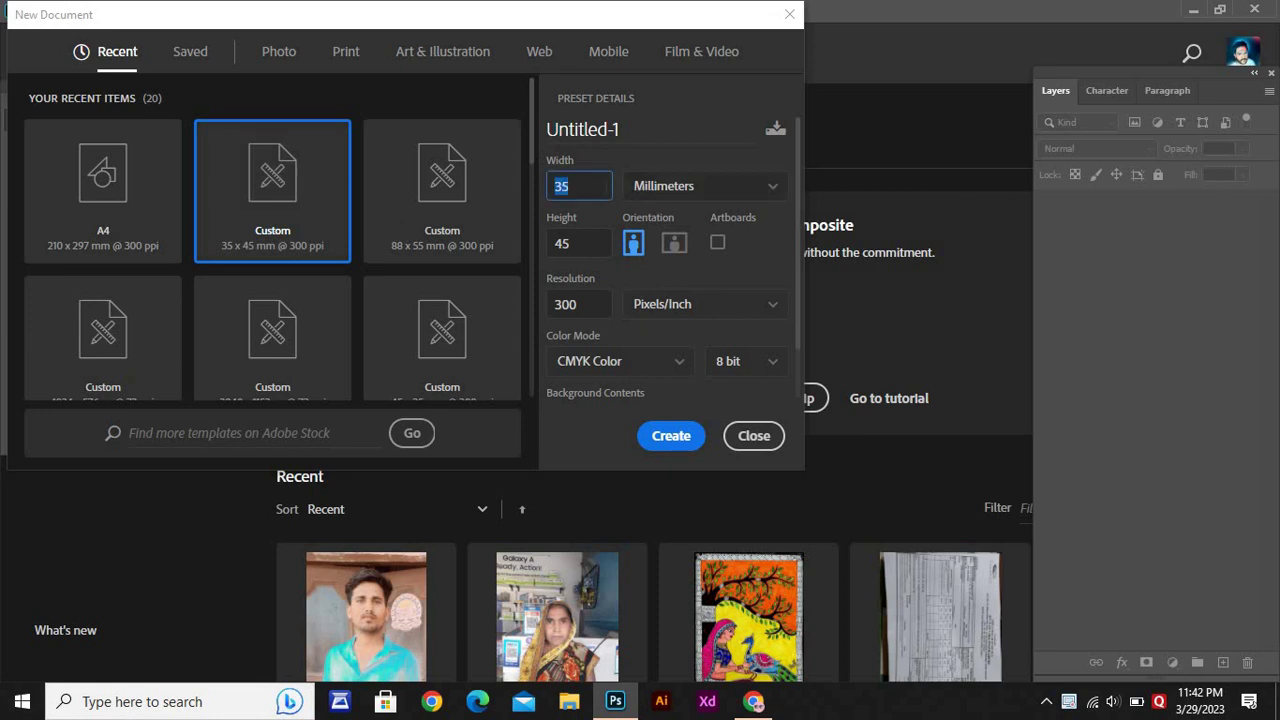
left_click(590, 244)
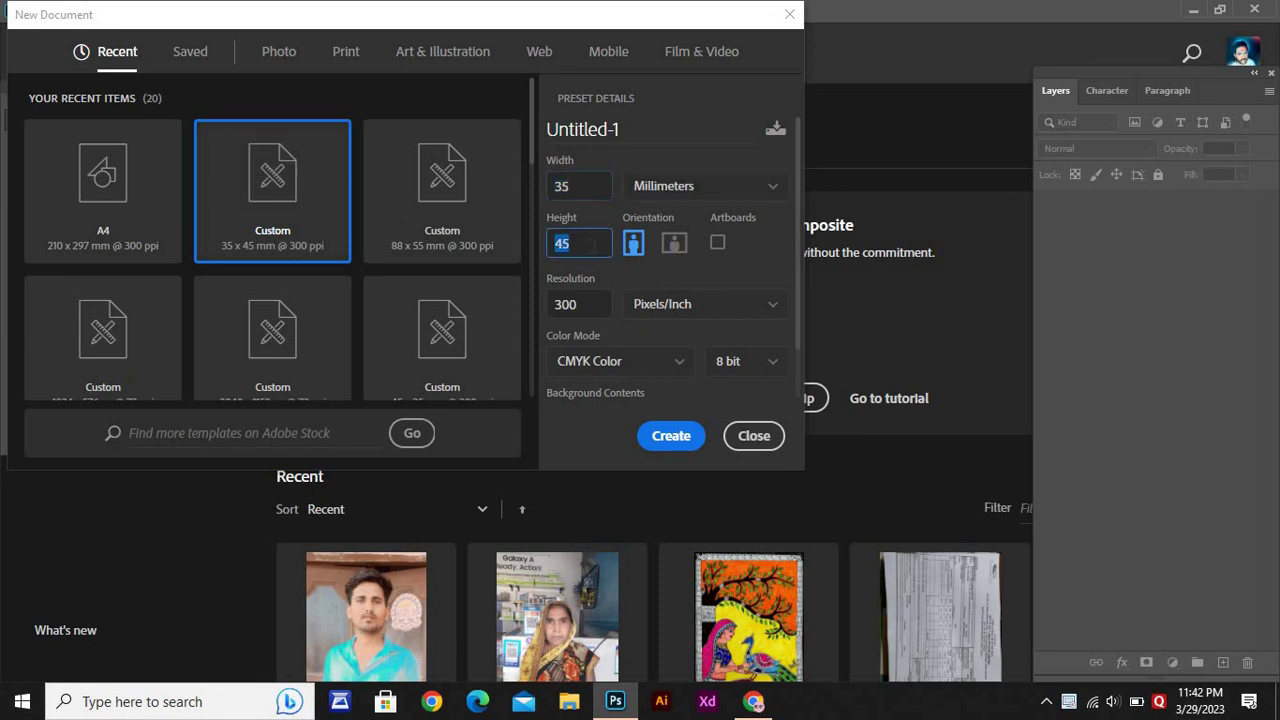
left_click(682, 195)
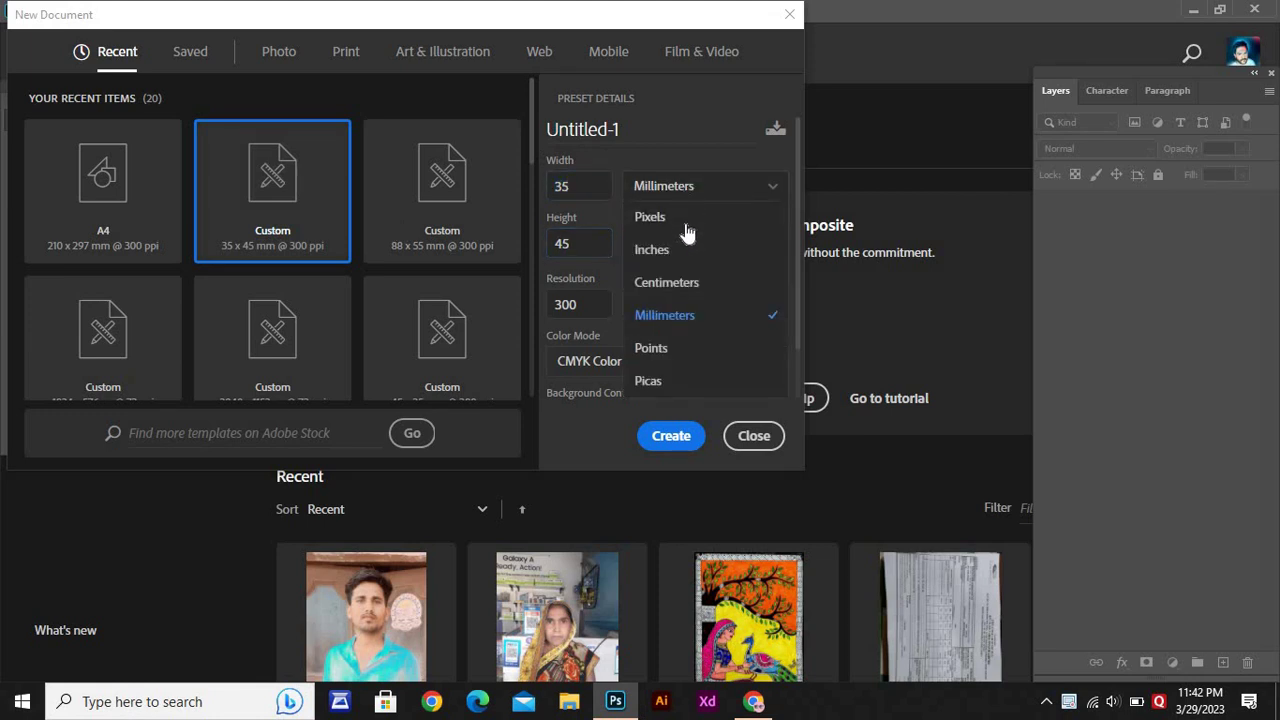
left_click(678, 284)
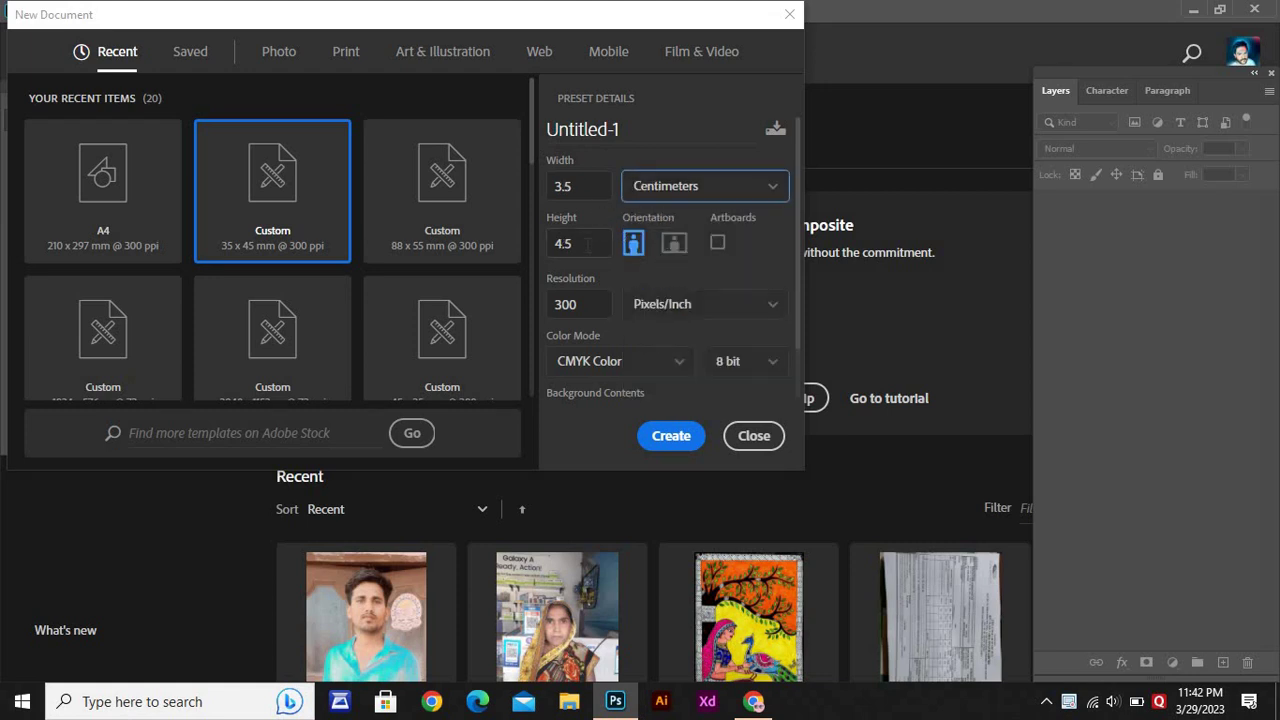
left_click(586, 246)
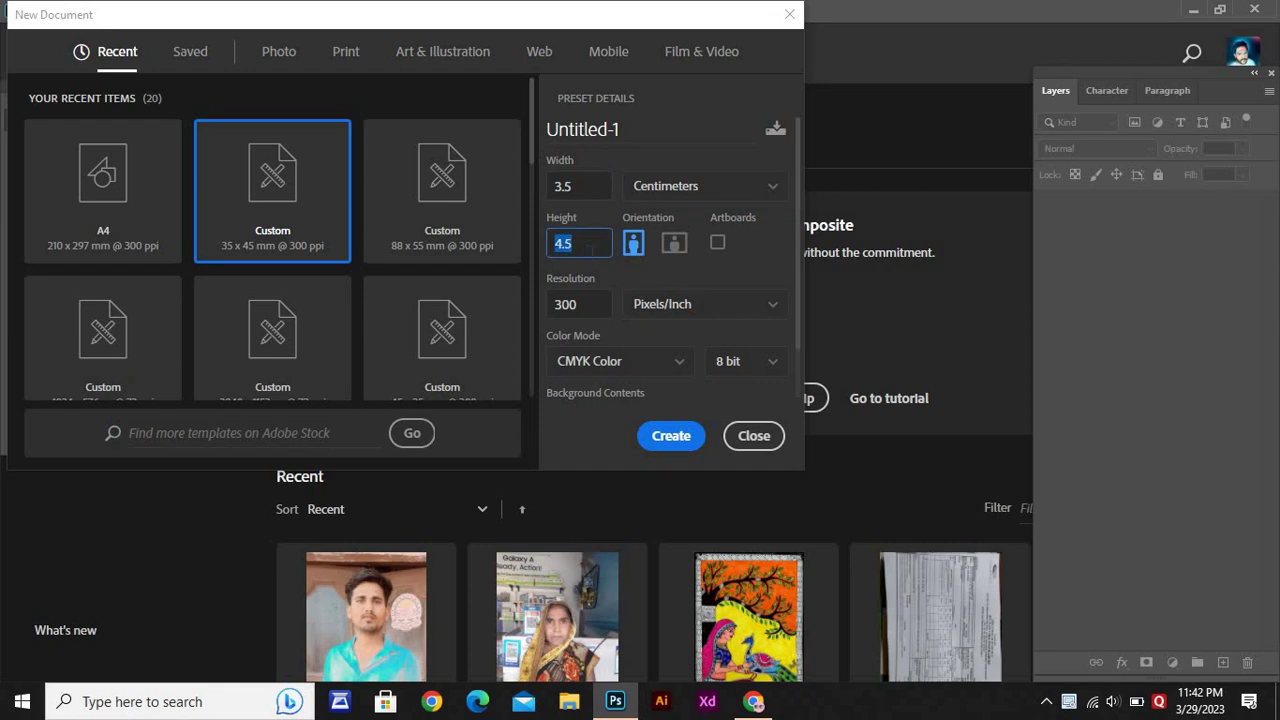
left_click(600, 308)
left_click(597, 308)
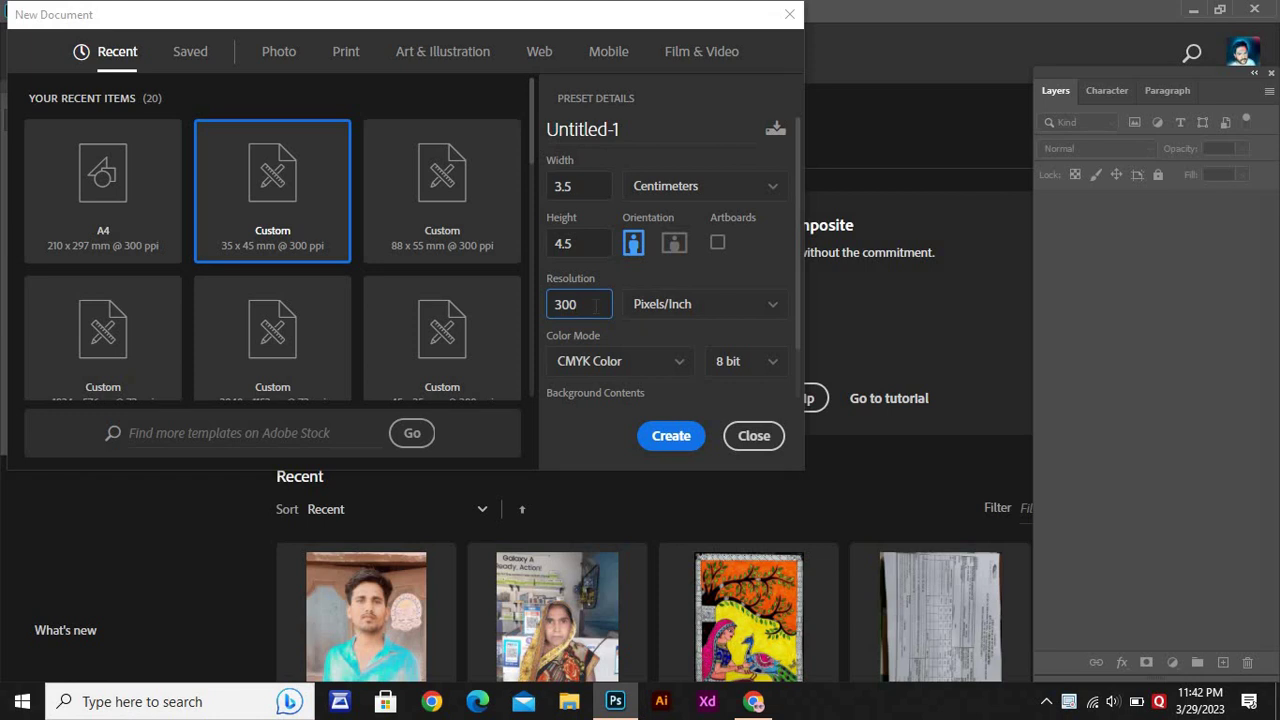
left_click(670, 440)
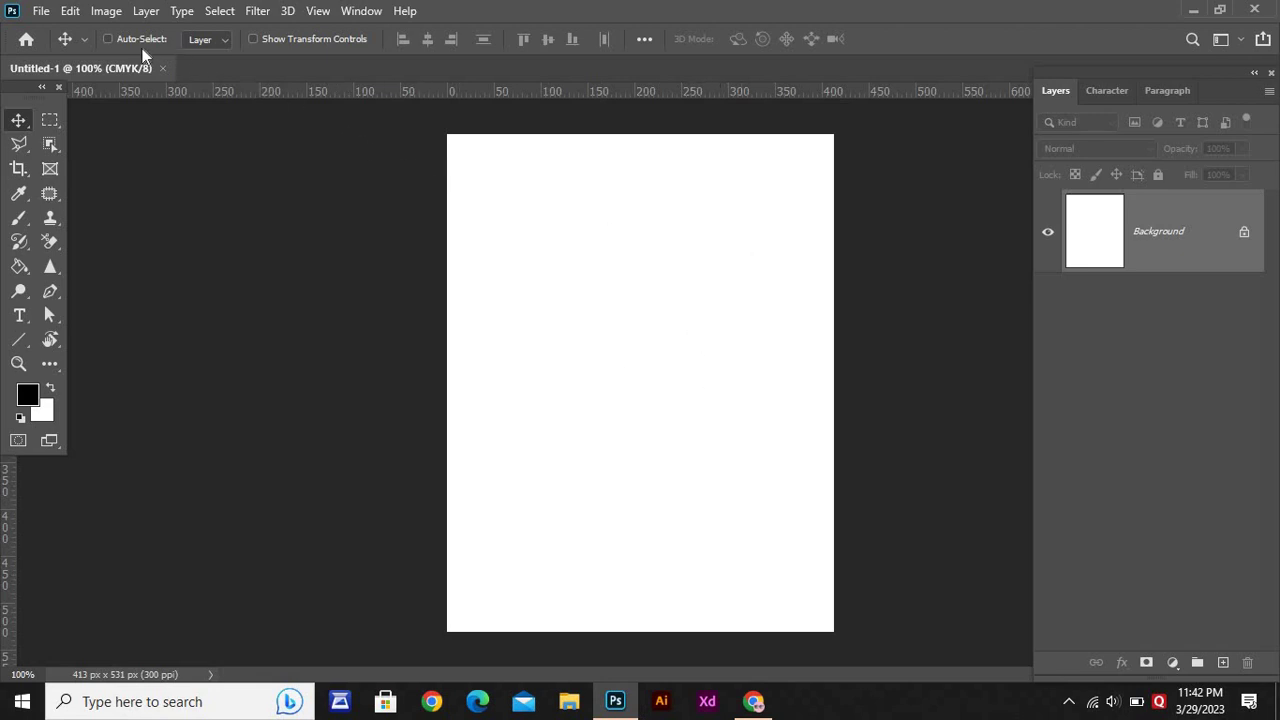
Open the man's portrait JPG from the Desktop folder.
left_click(42, 12)
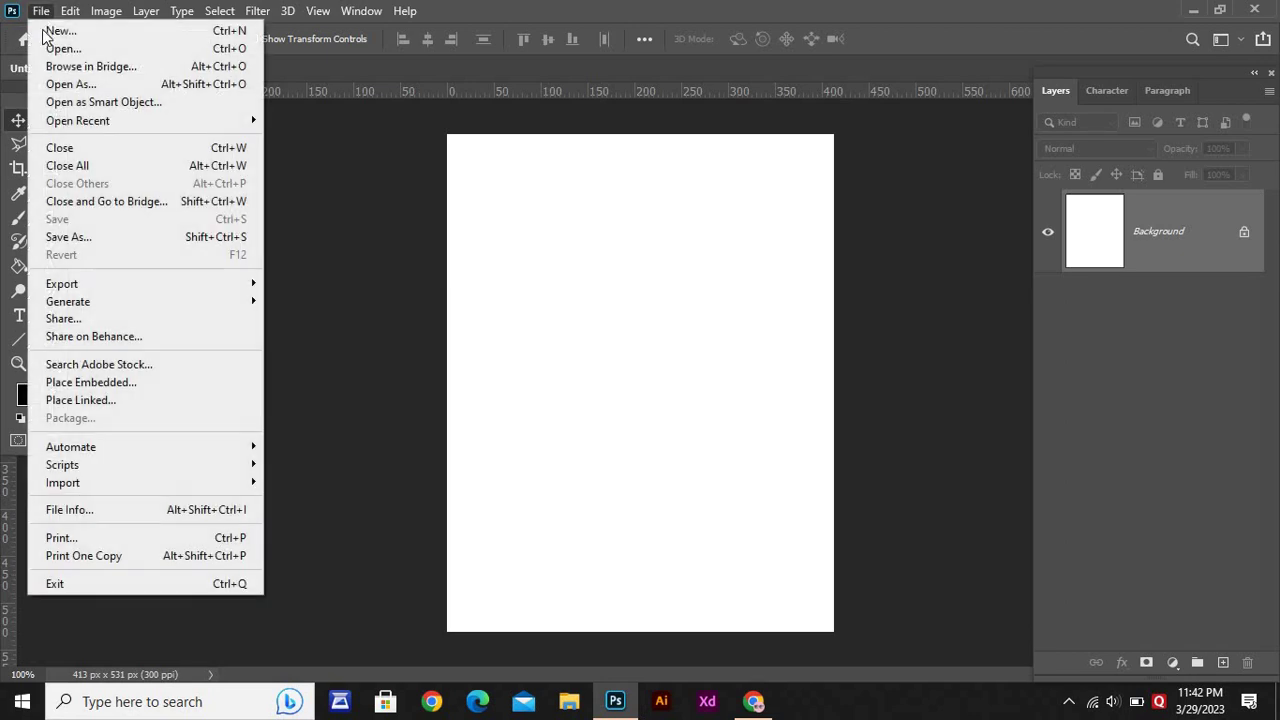
left_click(63, 49)
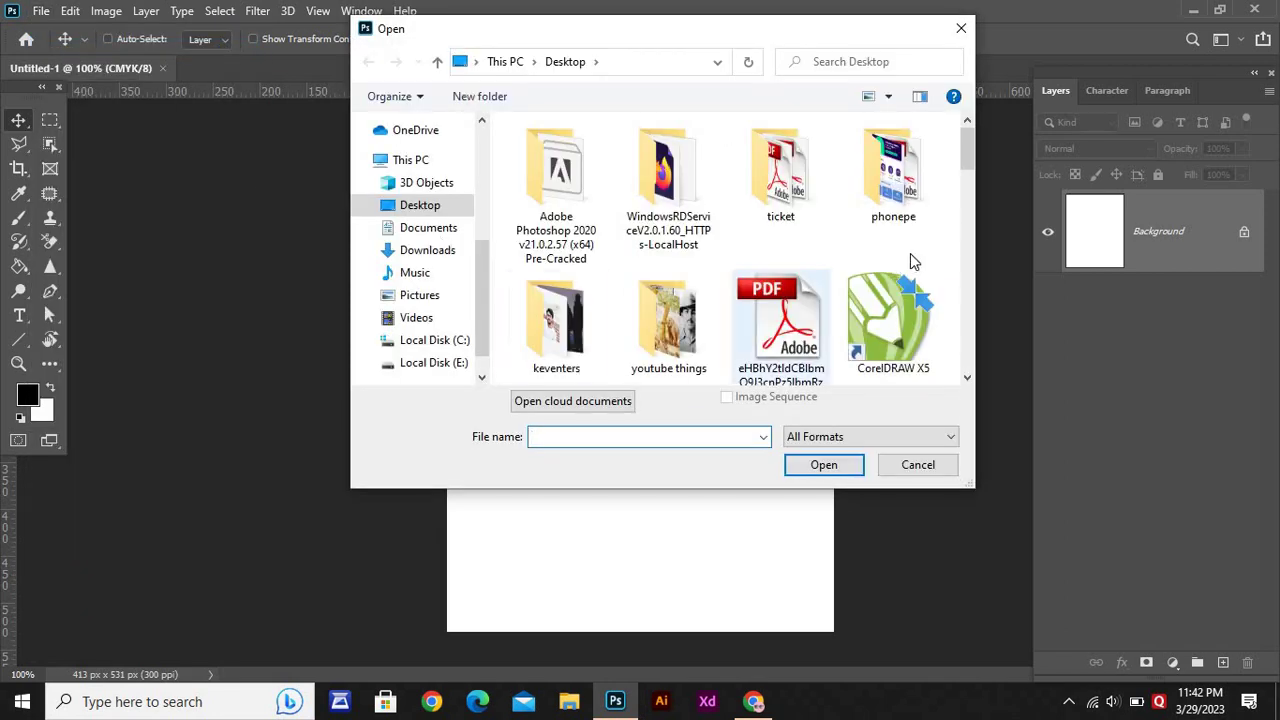
scroll(845, 218, "down", 3)
scroll(845, 218, "down", 5)
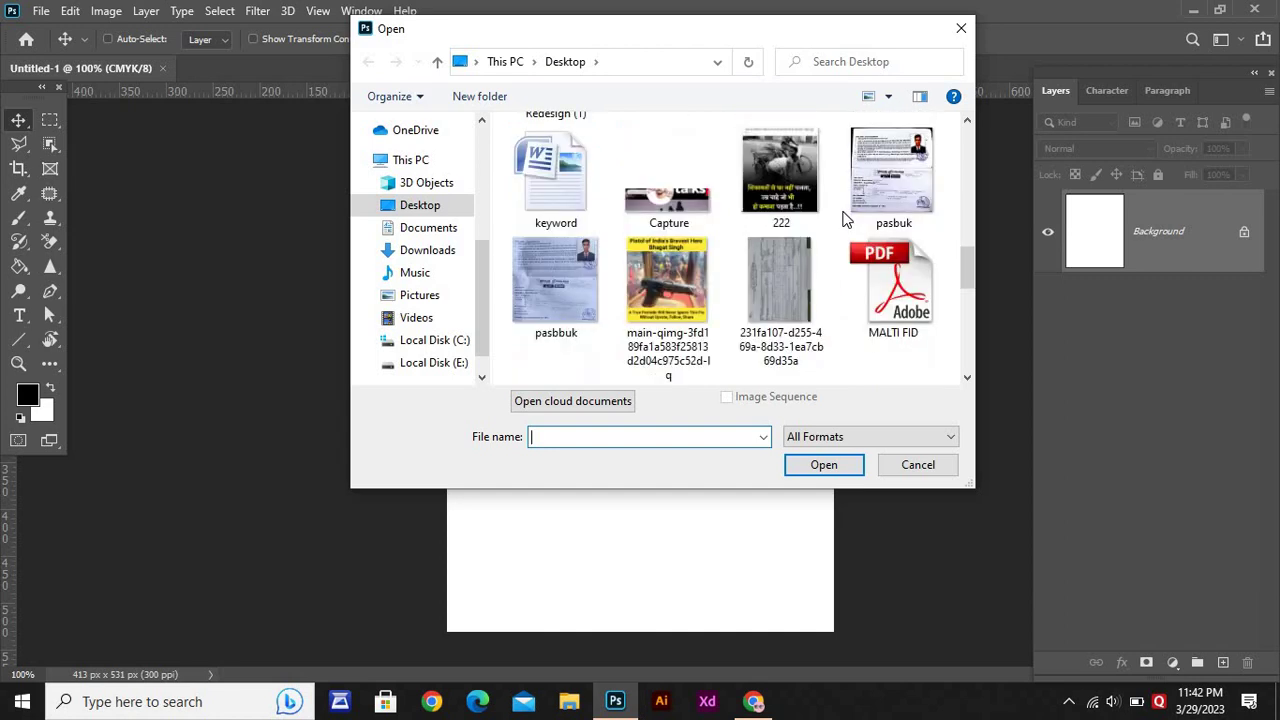
scroll(845, 218, "down", 5)
scroll(908, 250, "up", 1)
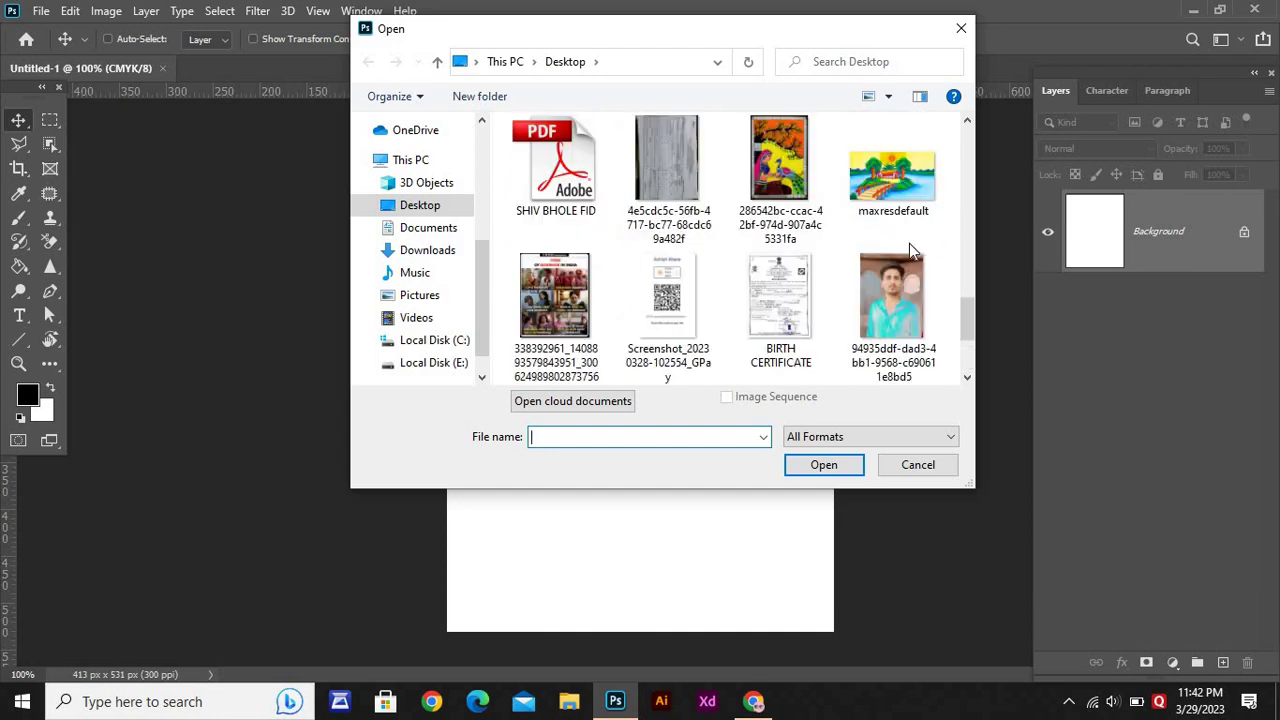
left_click(899, 303)
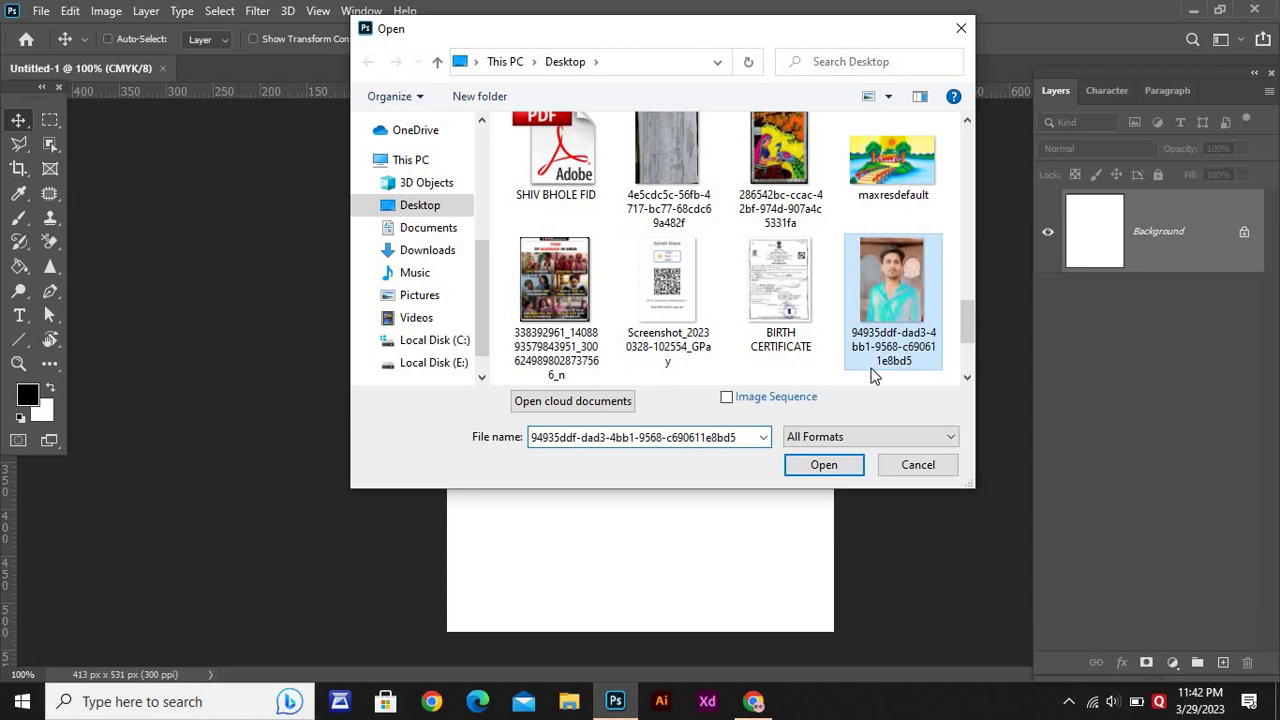
left_click(840, 465)
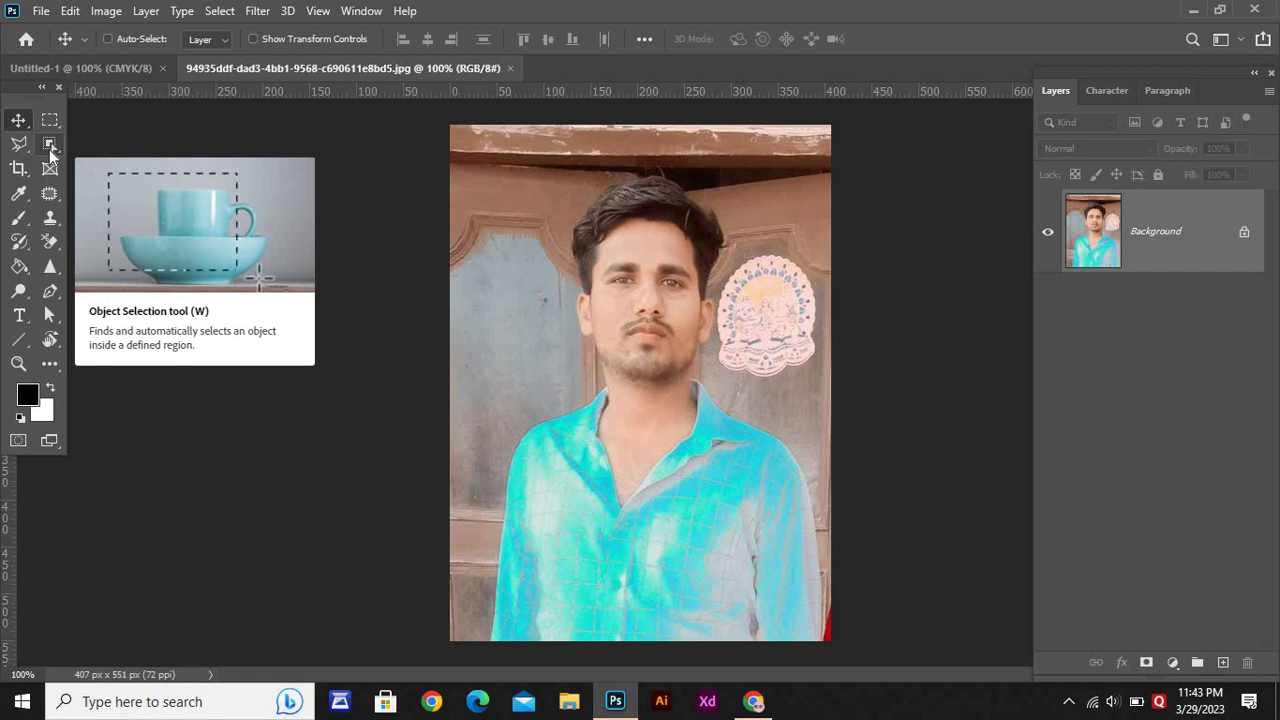
Switch to the Object Selection tool in the toolbar.
left_click(49, 146)
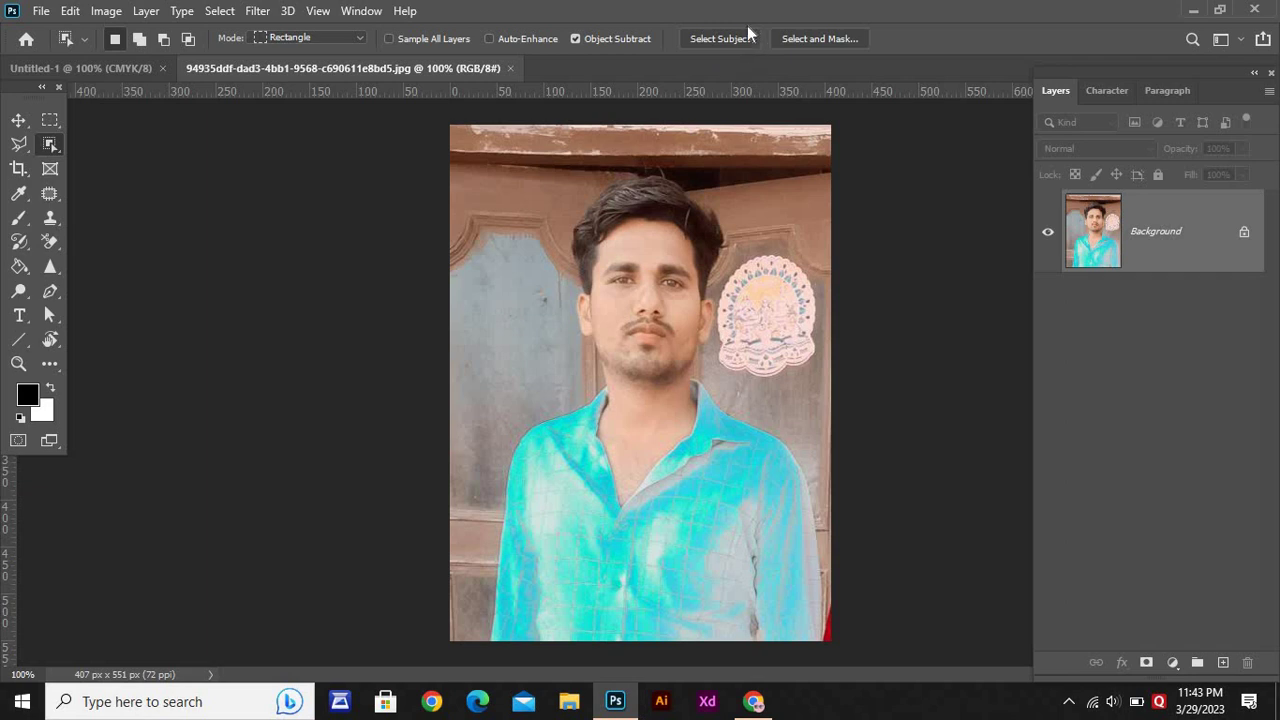
Select Subject on the man, copy him to Layer 1, and hide the Background layer.
left_click(715, 38)
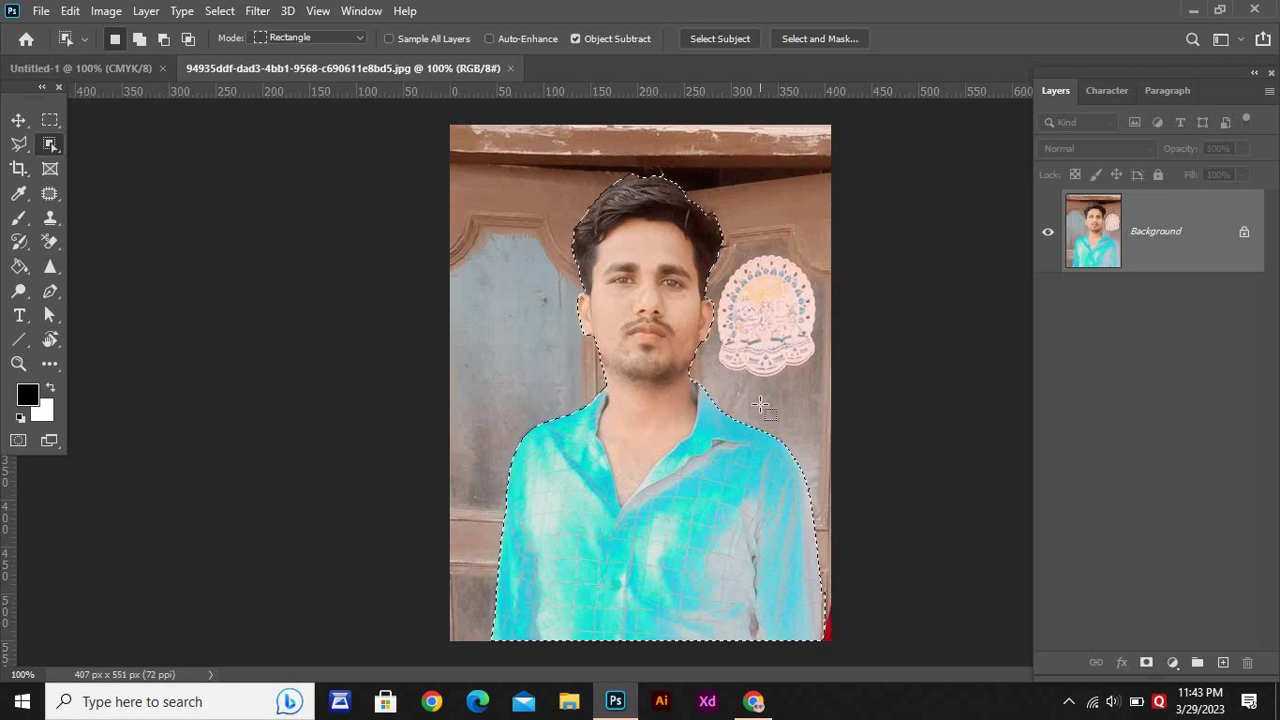
key("ctrl+j")
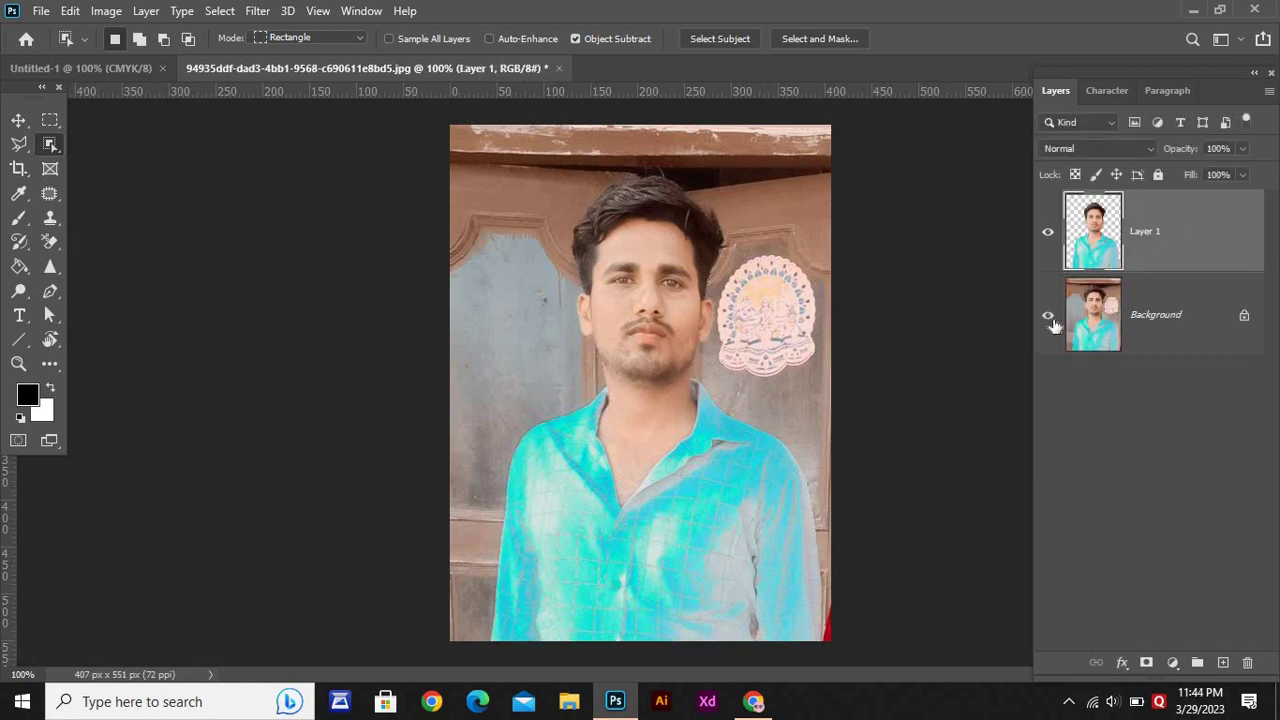
left_click(1048, 316)
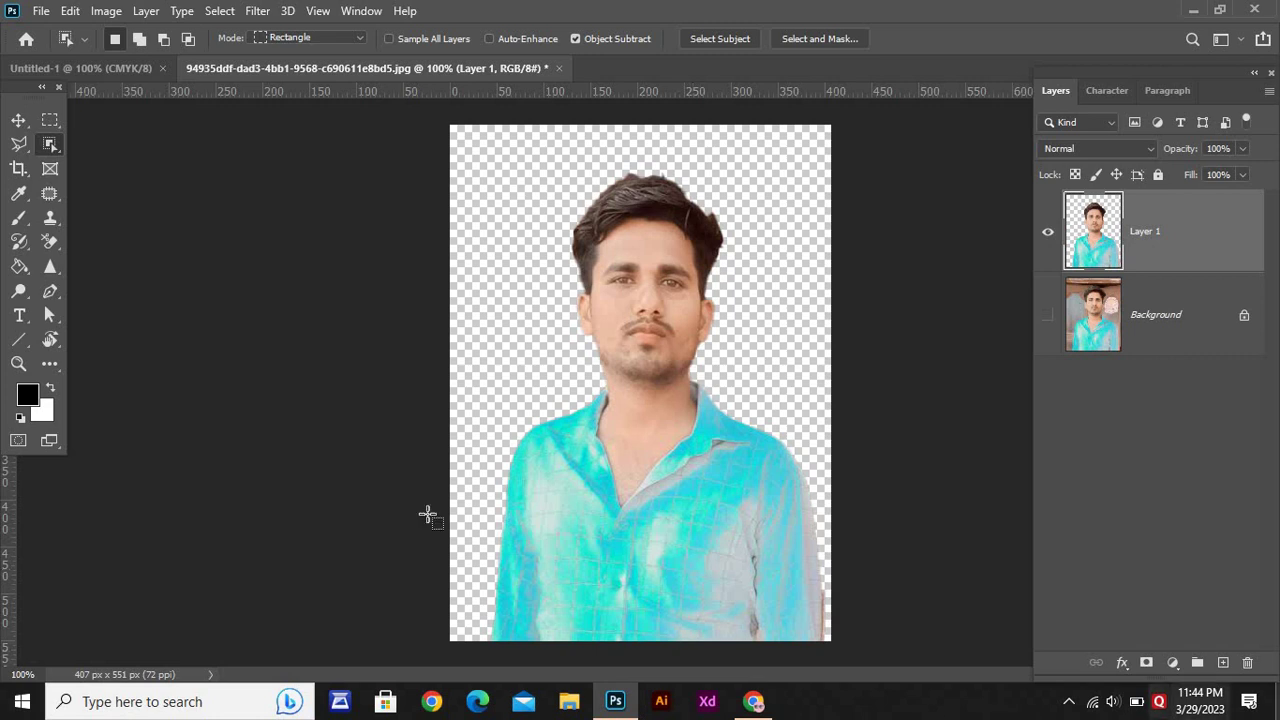
left_click(20, 121)
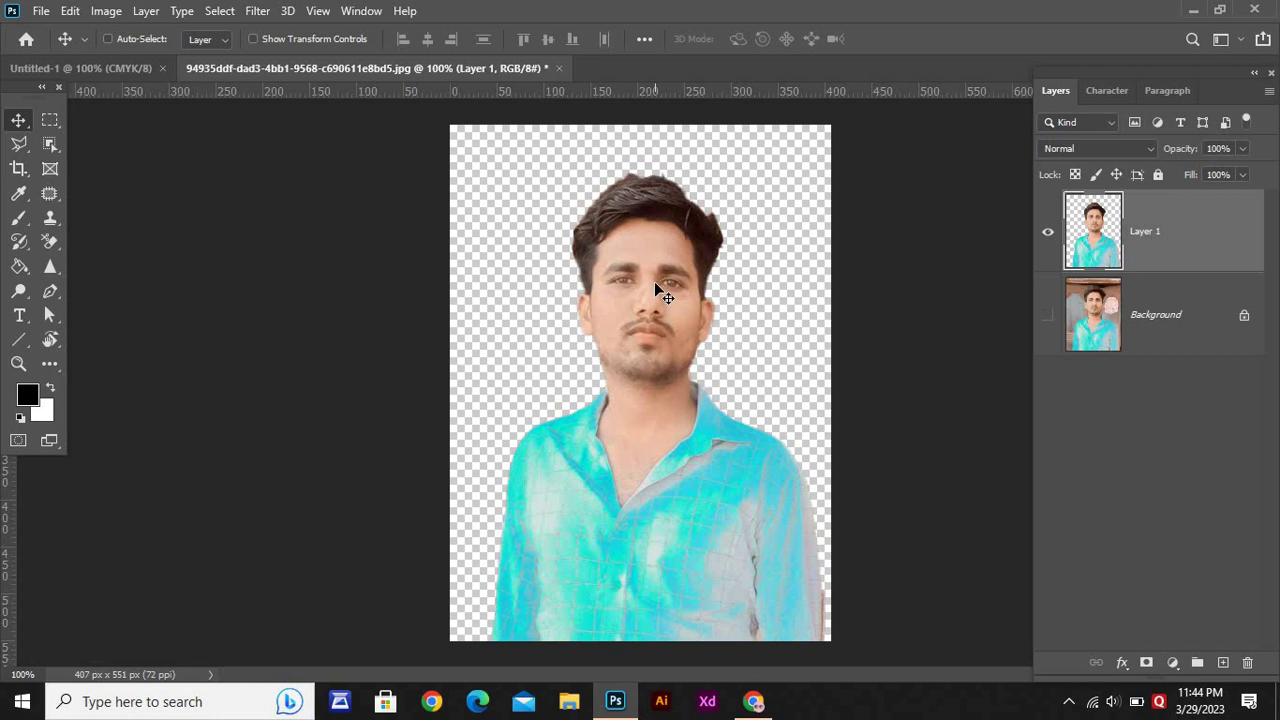
Drag the cut-out man onto the Untitled-1 passport document and nudge him into place.
left_click_drag(660, 280, 133, 76)
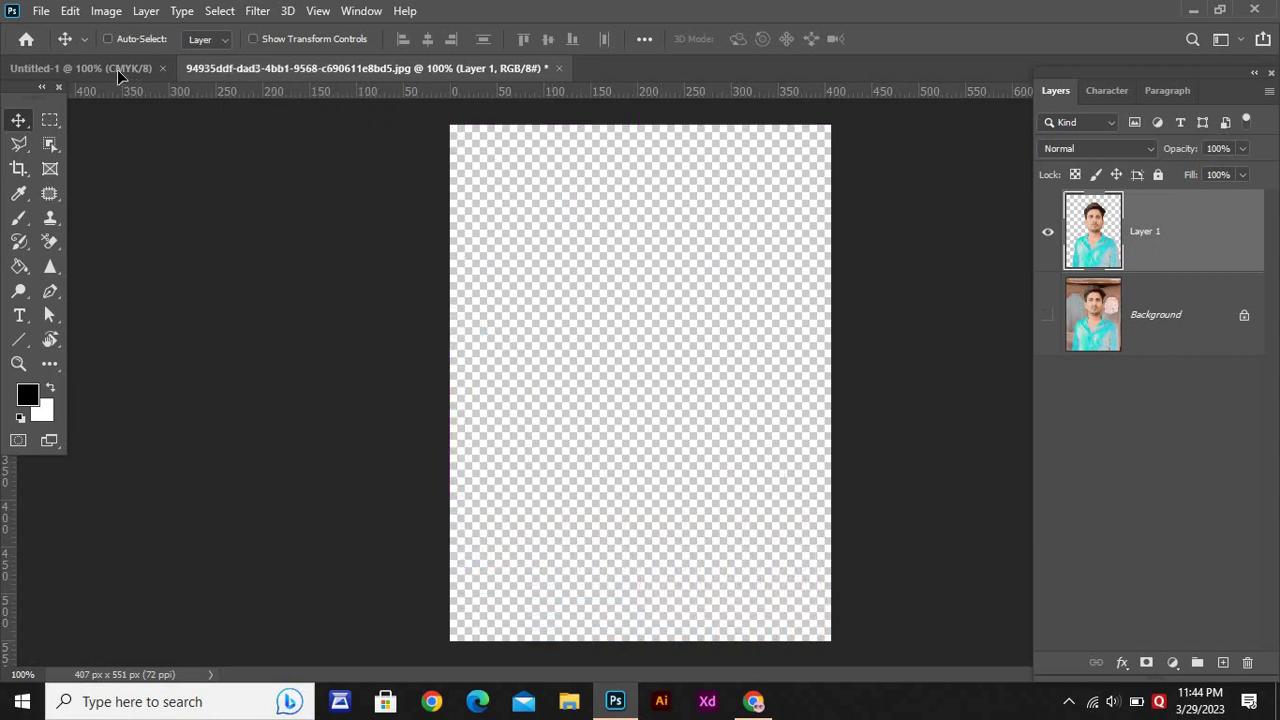
mouse_move(133, 76)
left_mouse_down()
mouse_move(600, 366)
mouse_move(656, 418)
mouse_move(666, 386)
mouse_move(659, 437)
left_mouse_up()
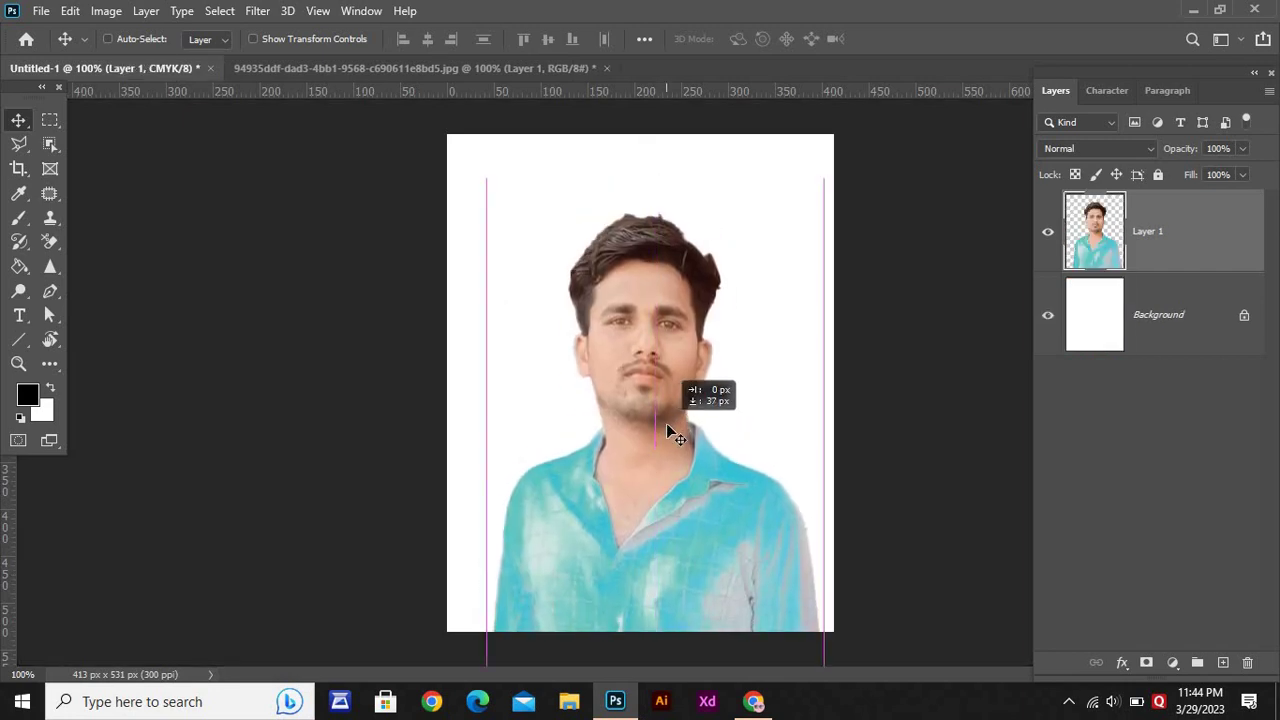
left_click_drag(659, 437, 660, 427)
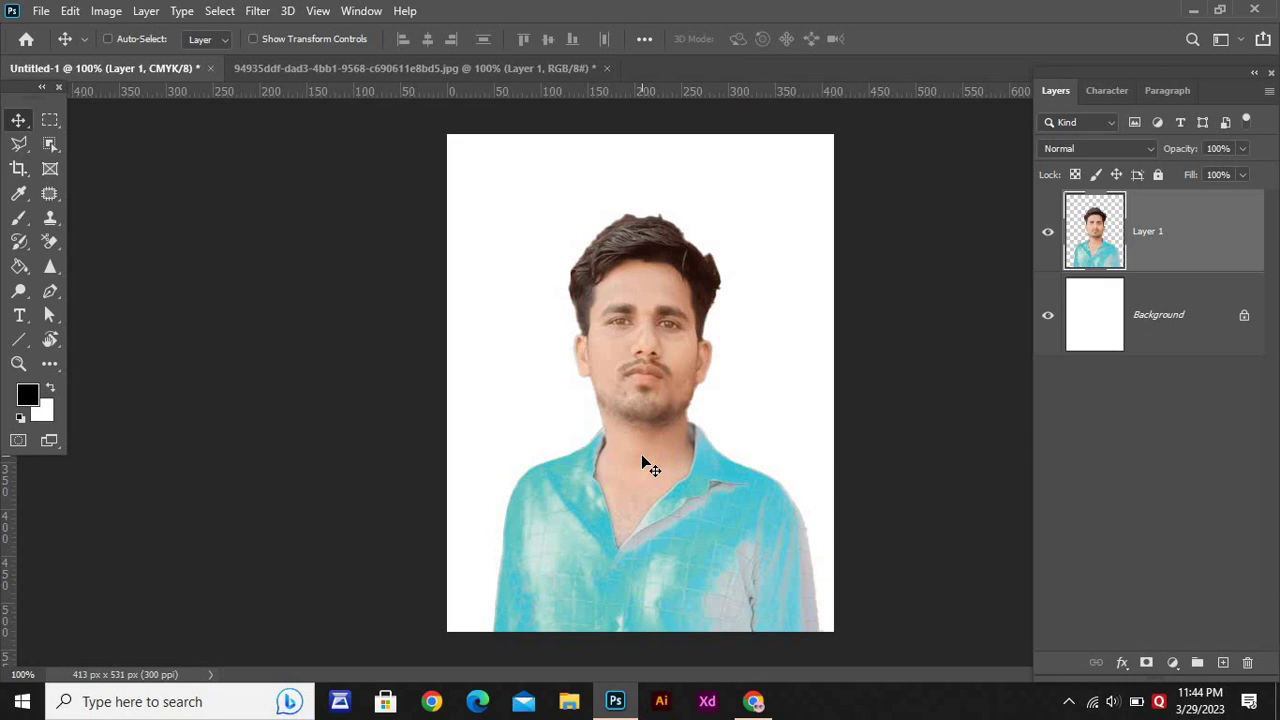
Scale the man's layer to about 148.5% with Free Transform and centre him on the canvas.
key("ctrl+t")
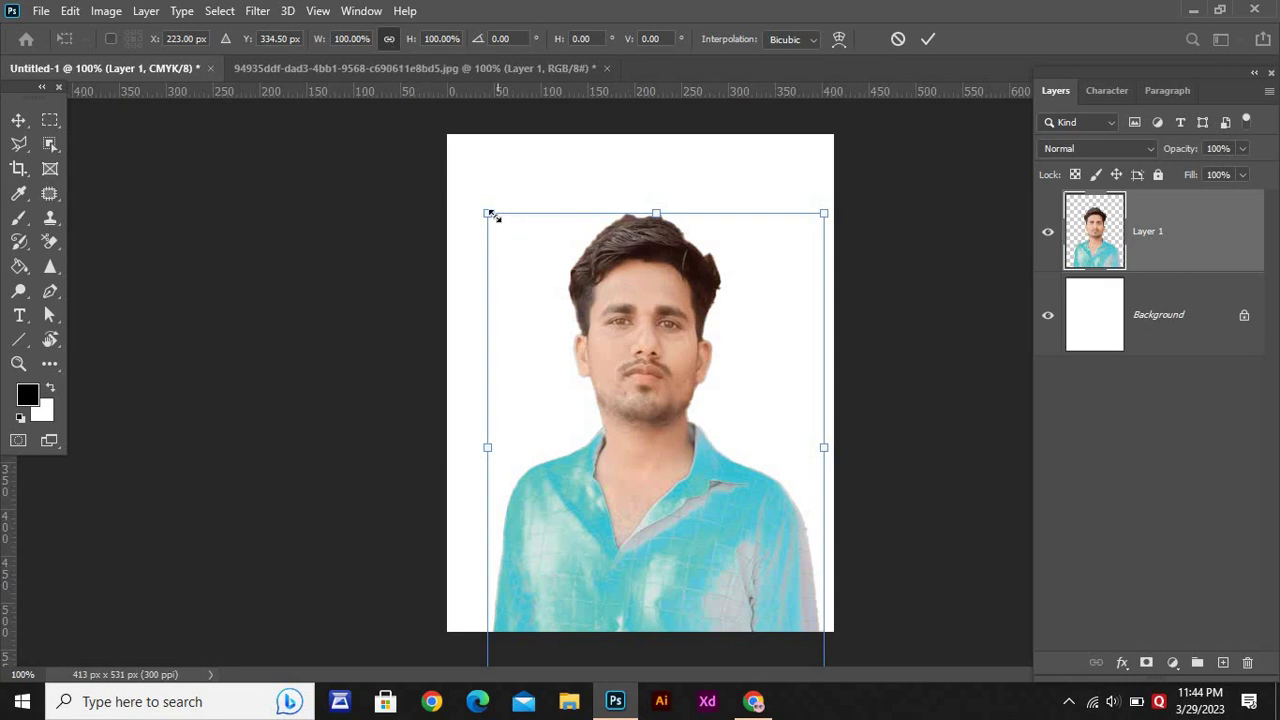
left_click_drag(487, 212, 398, 45)
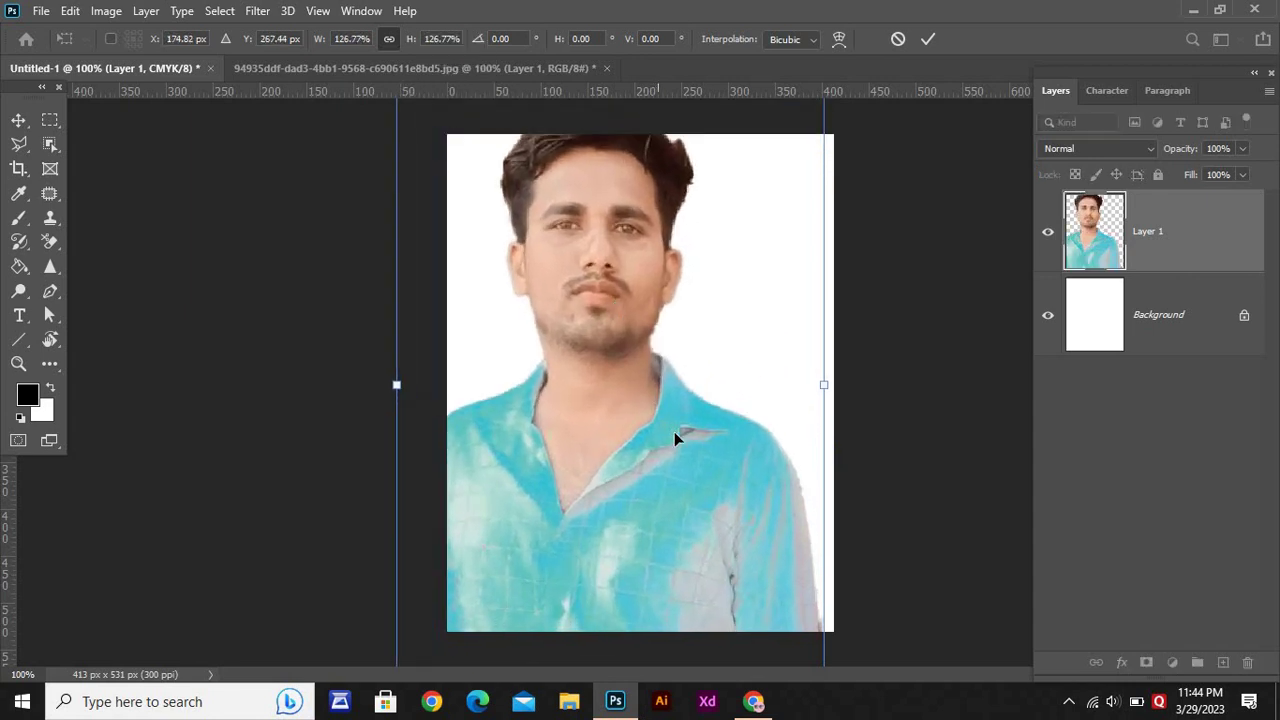
left_click_drag(674, 433, 695, 480)
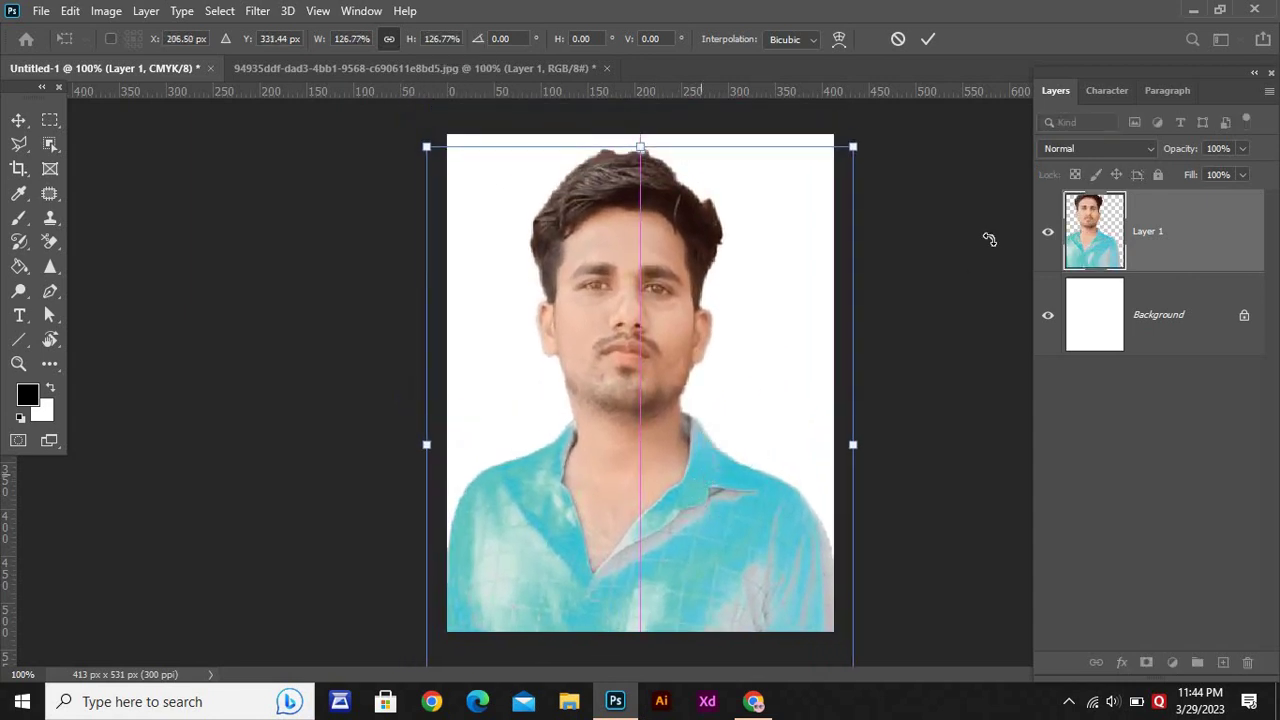
left_click_drag(851, 146, 900, 80)
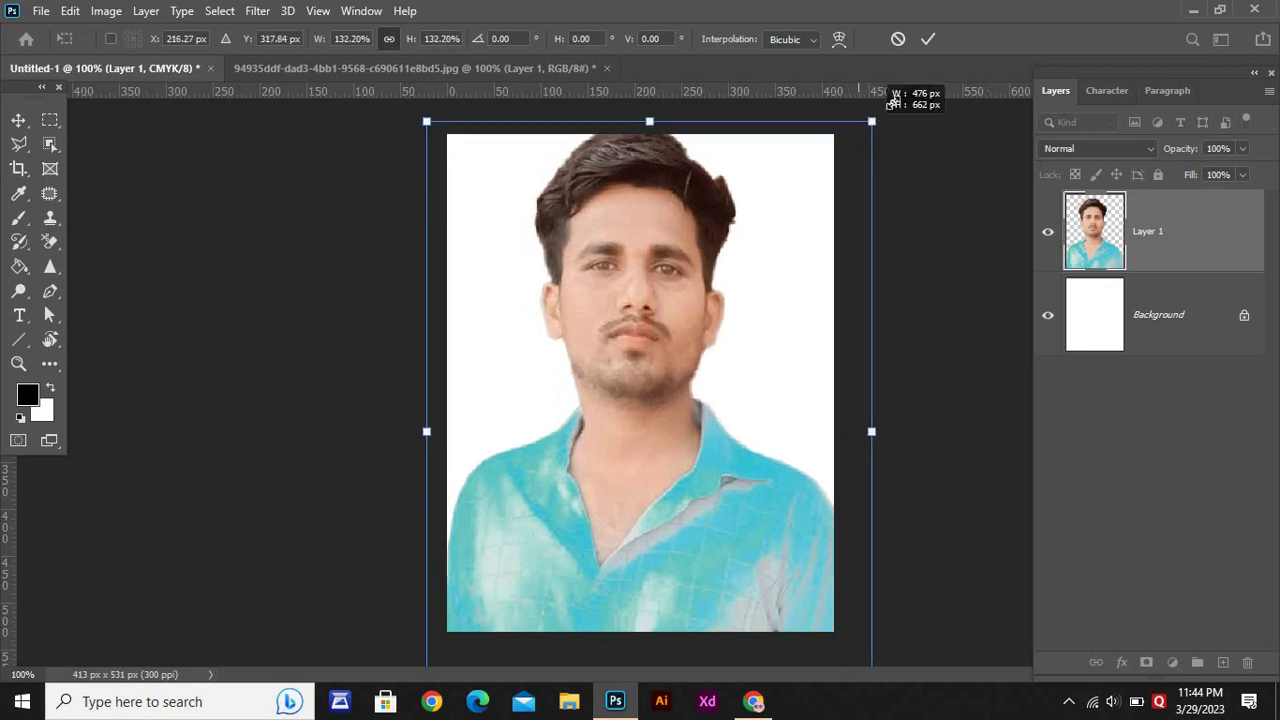
left_click_drag(637, 449, 613, 485)
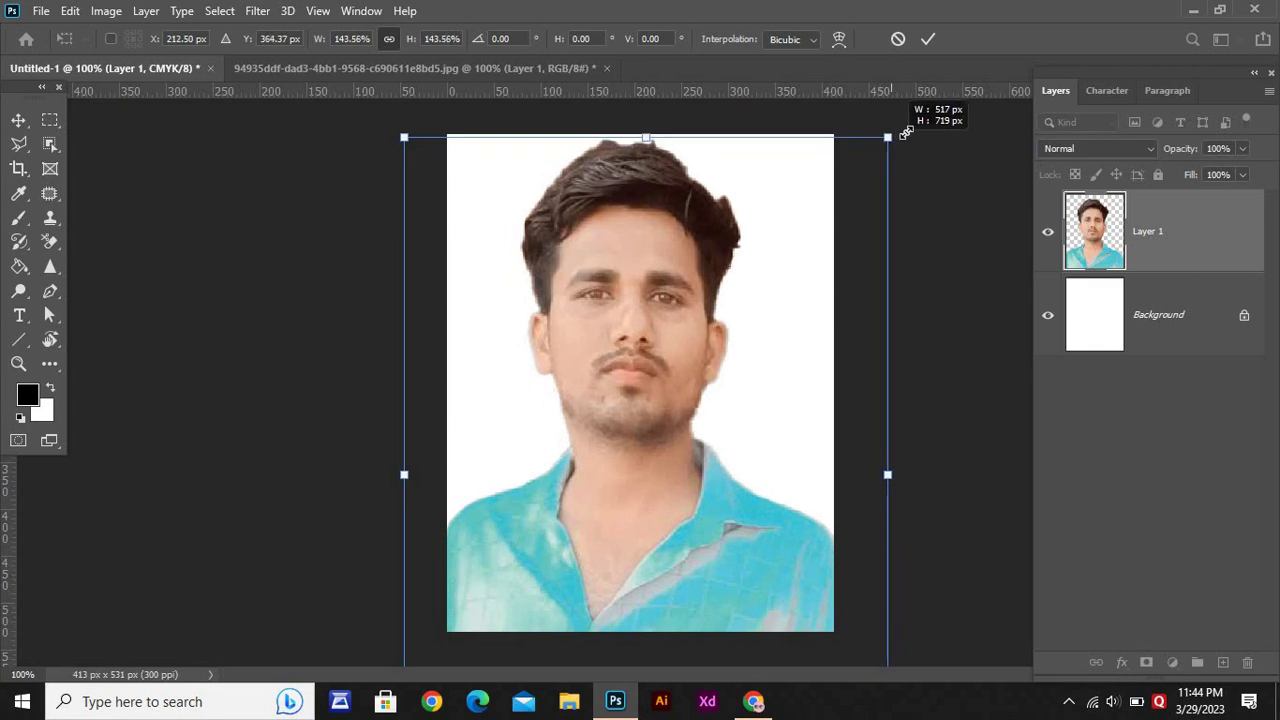
left_click_drag(880, 156, 895, 130)
left_click_drag(668, 278, 677, 287)
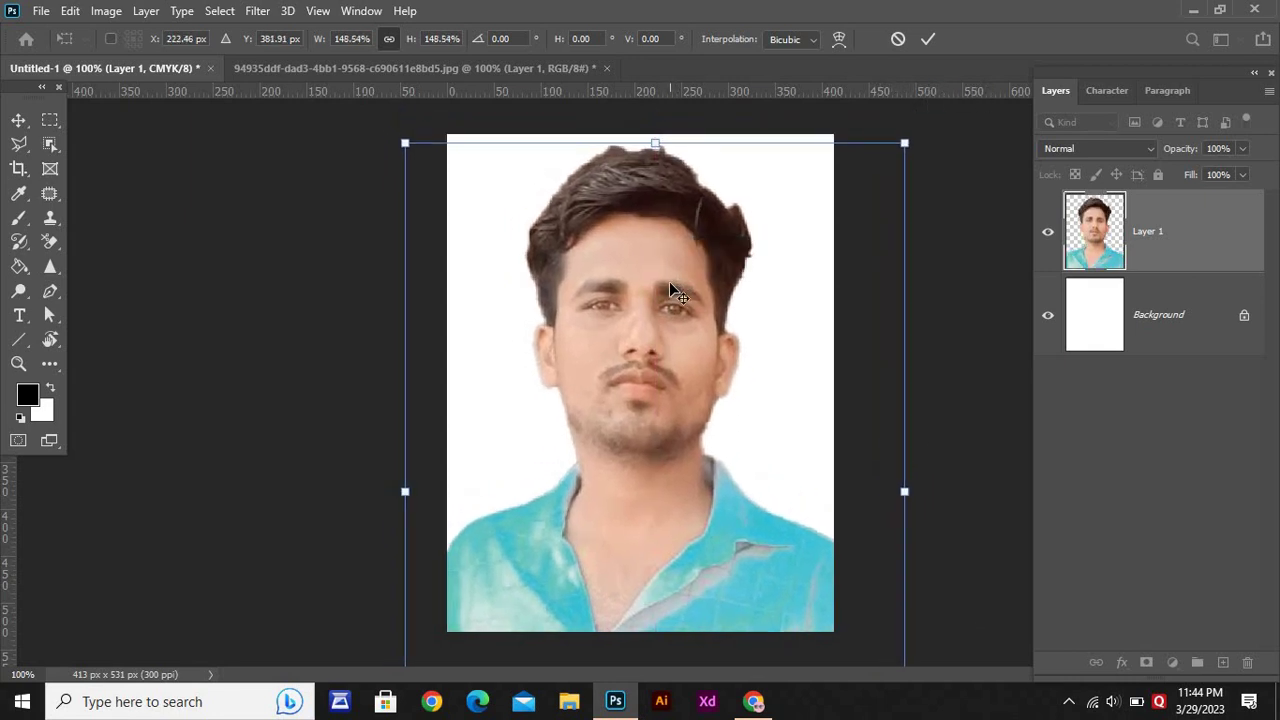
key("Return")
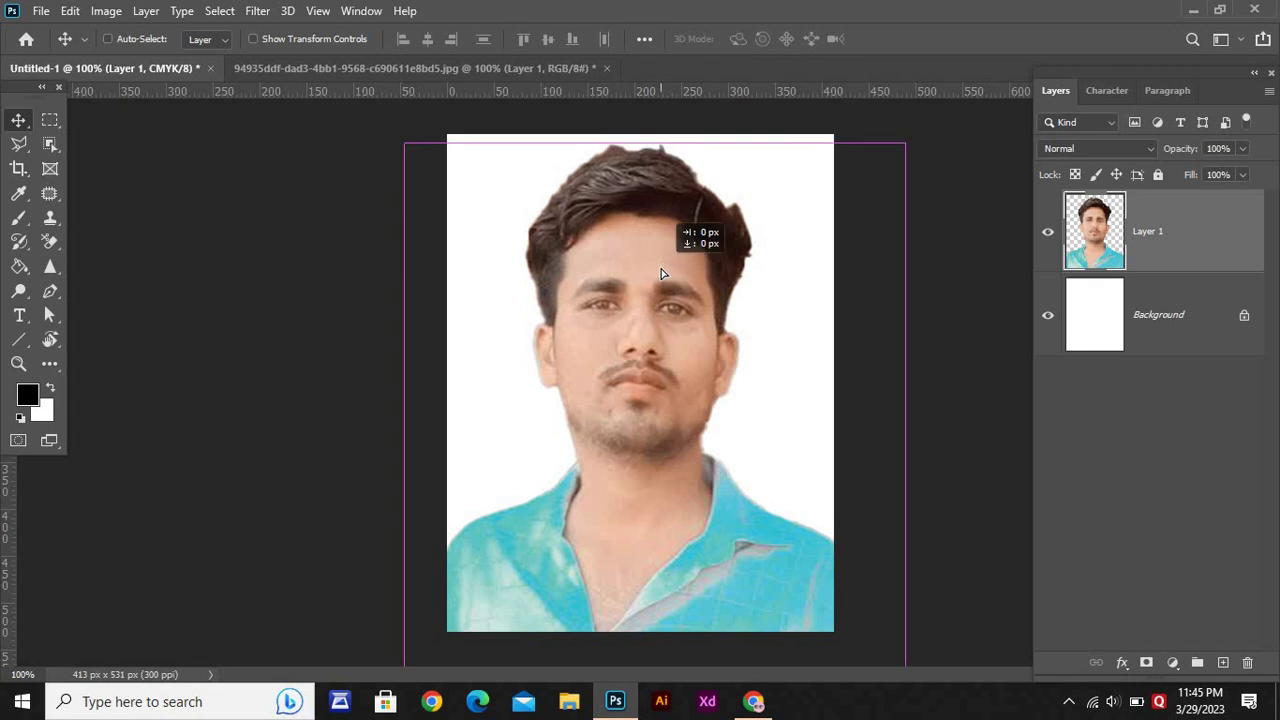
left_click_drag(660, 273, 660, 272)
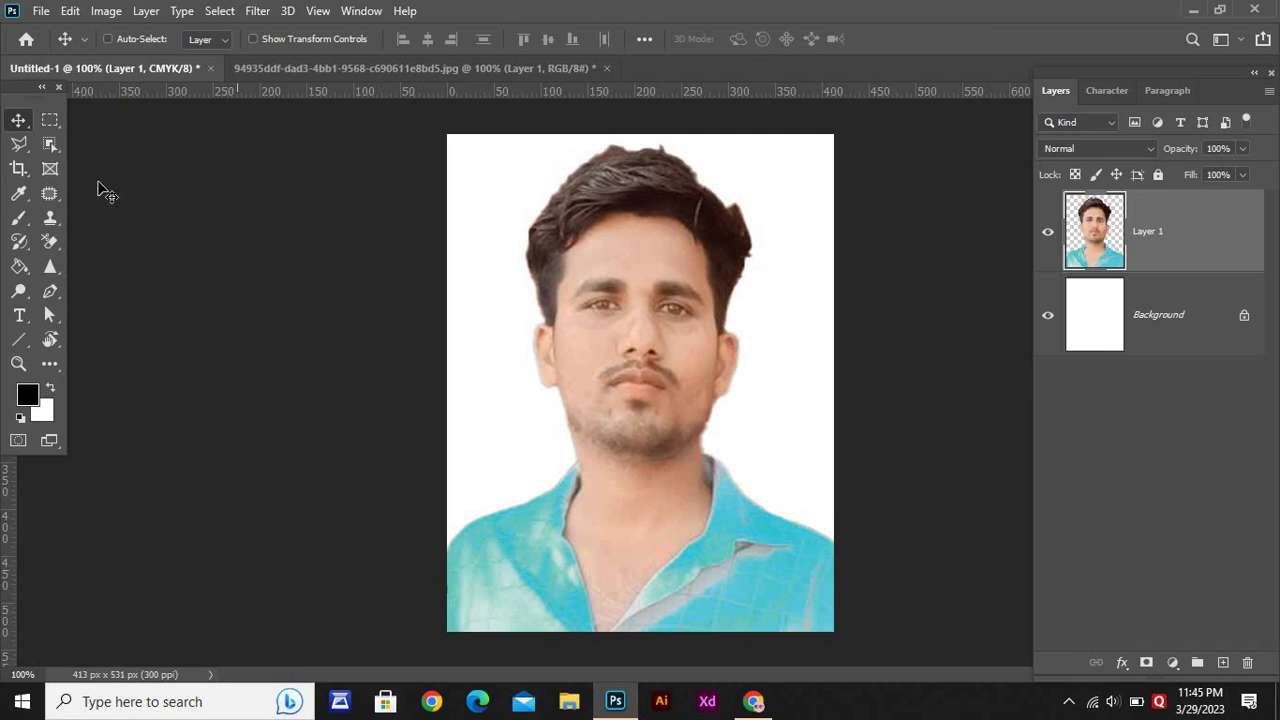
left_click(68, 11)
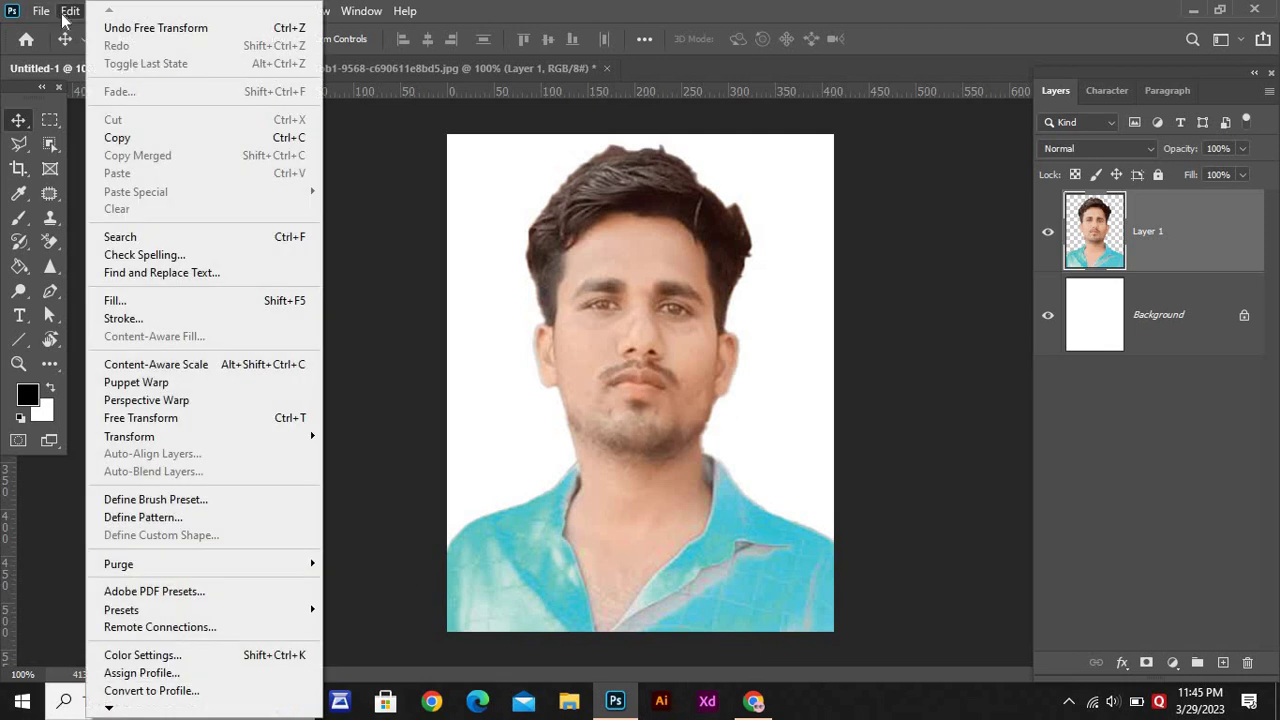
left_click(155, 319)
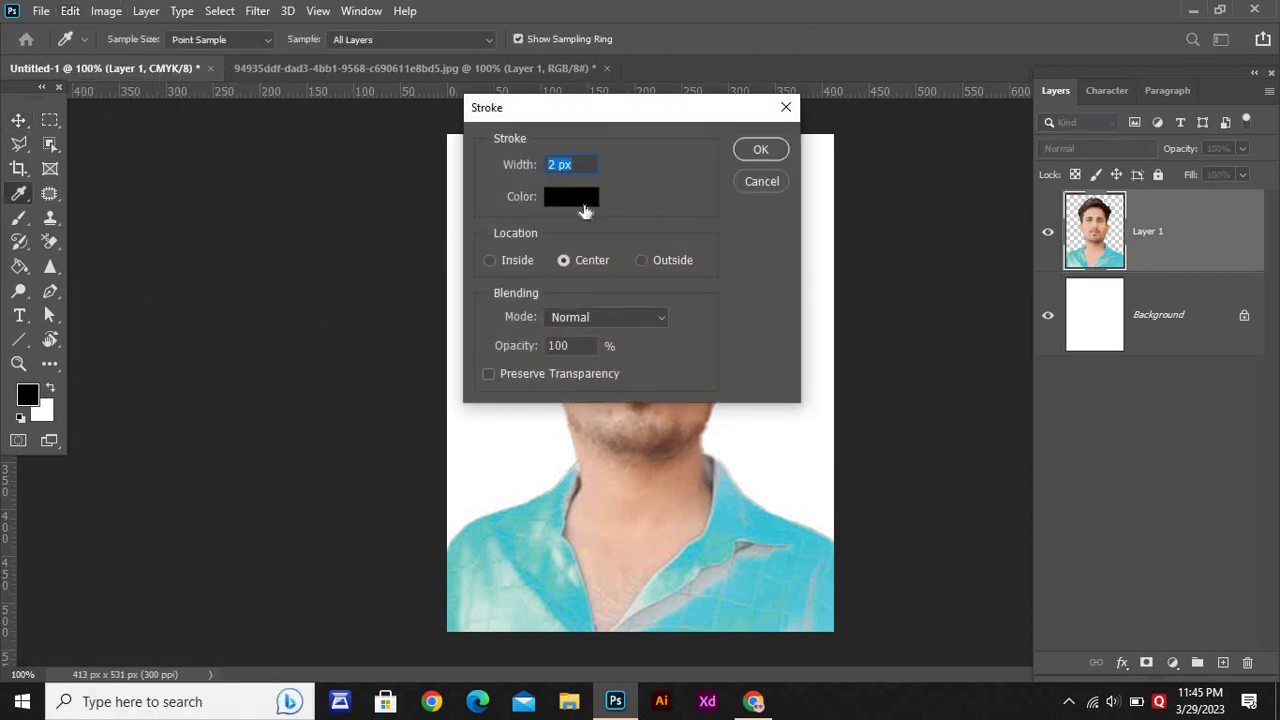
left_click(584, 205)
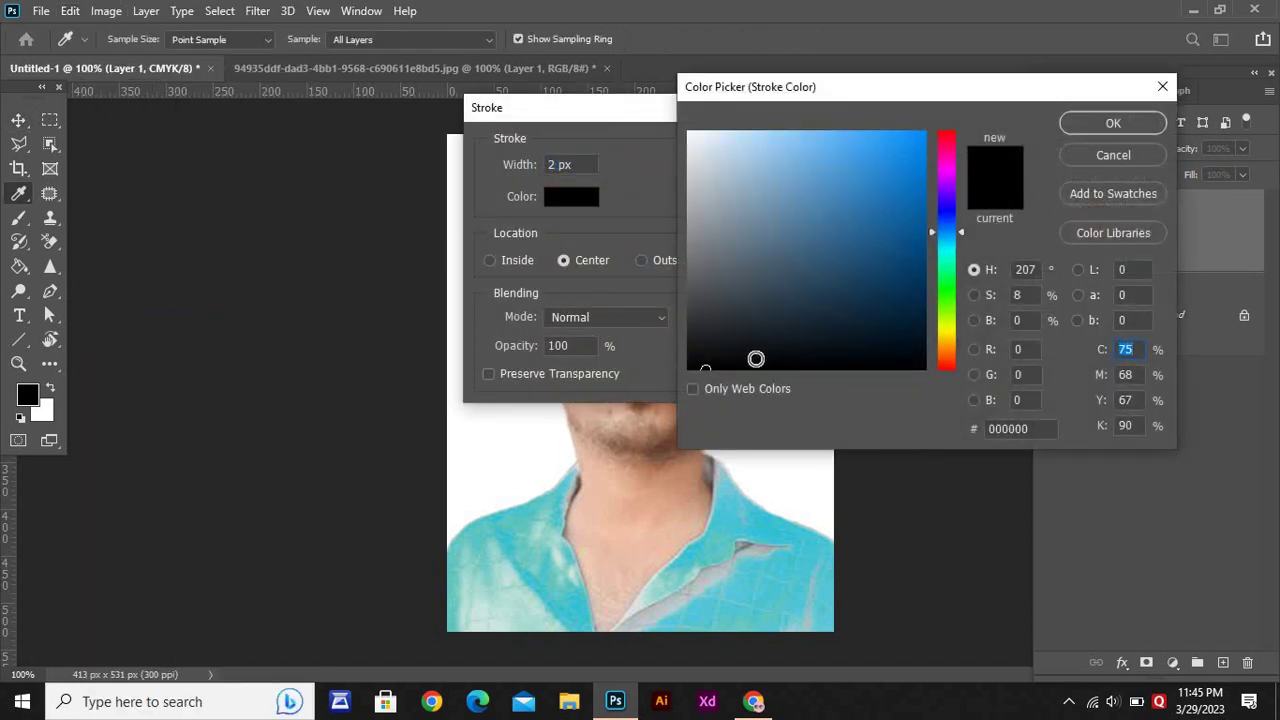
left_click_drag(745, 363, 690, 369)
left_click(1134, 121)
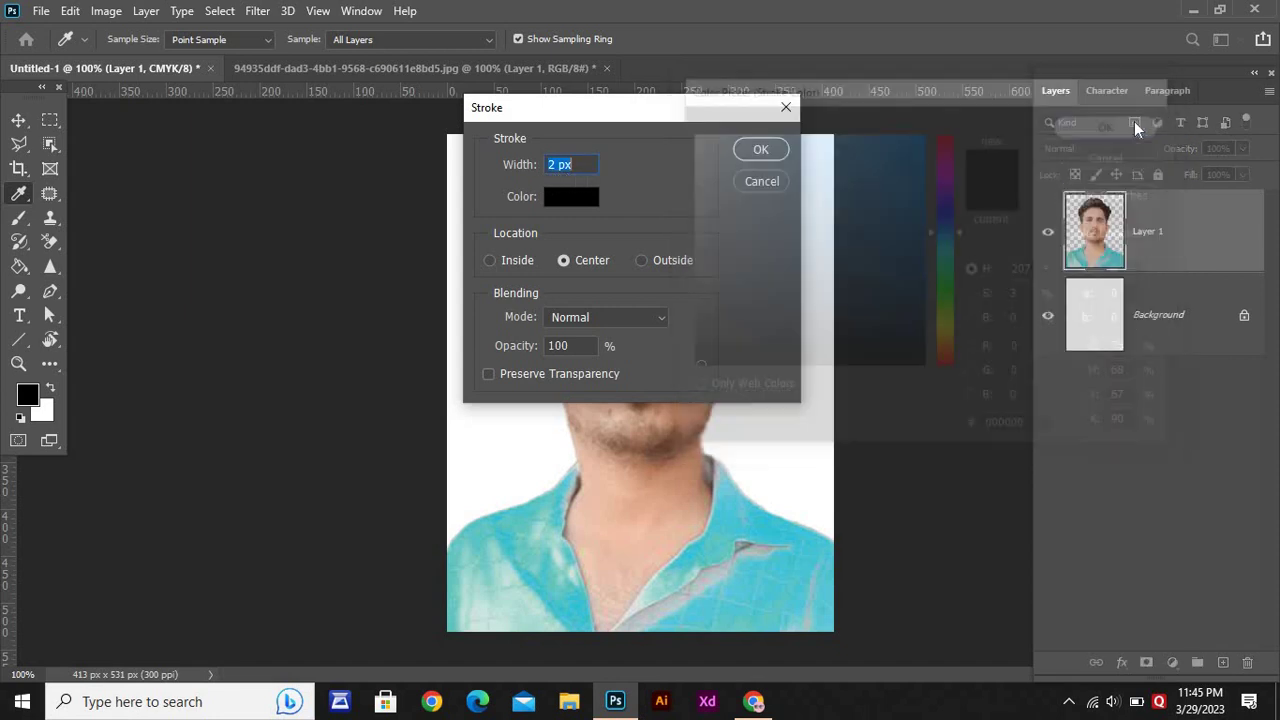
left_click(756, 151)
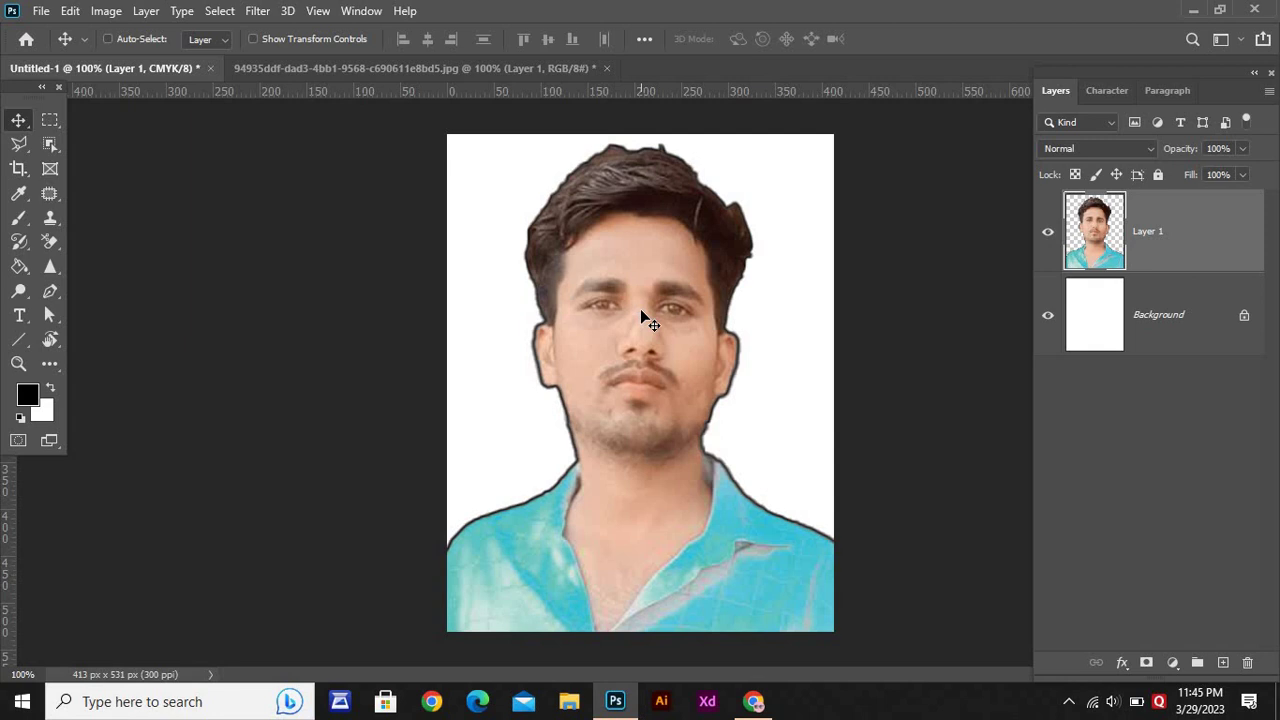
key("ctrl+z")
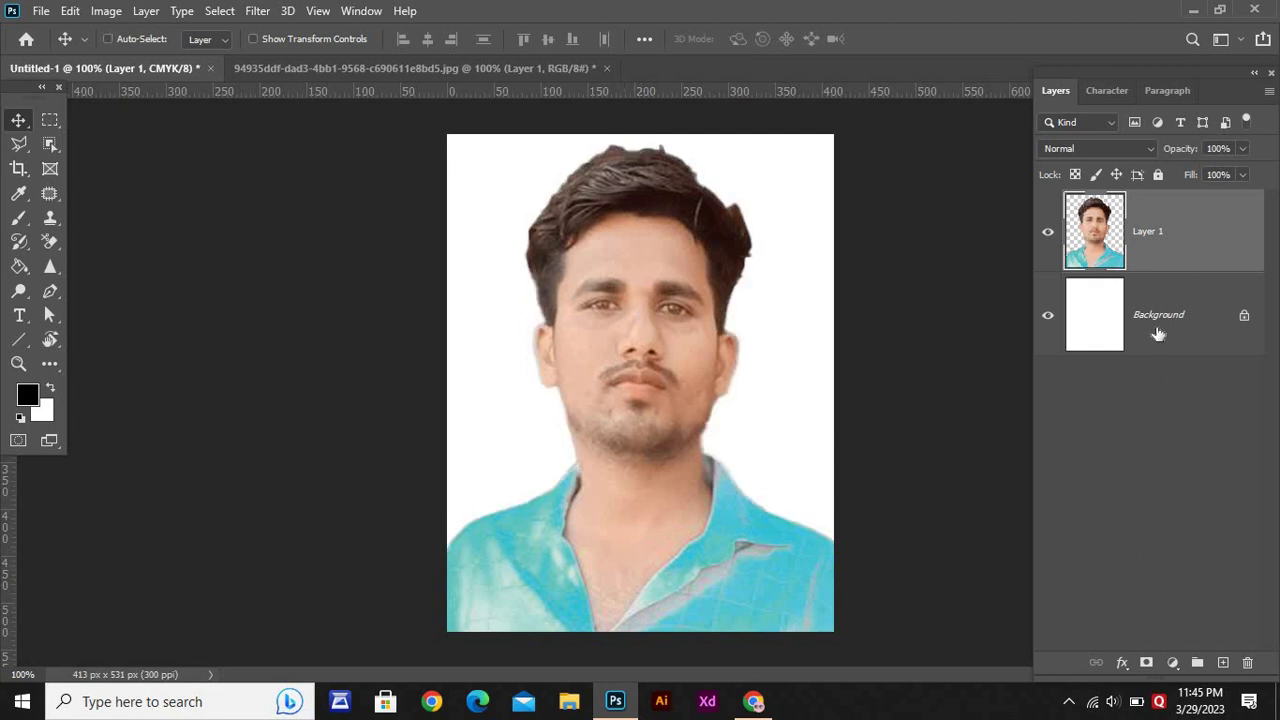
Make the white Background layer active and marquee-select the whole canvas.
left_click(1156, 330)
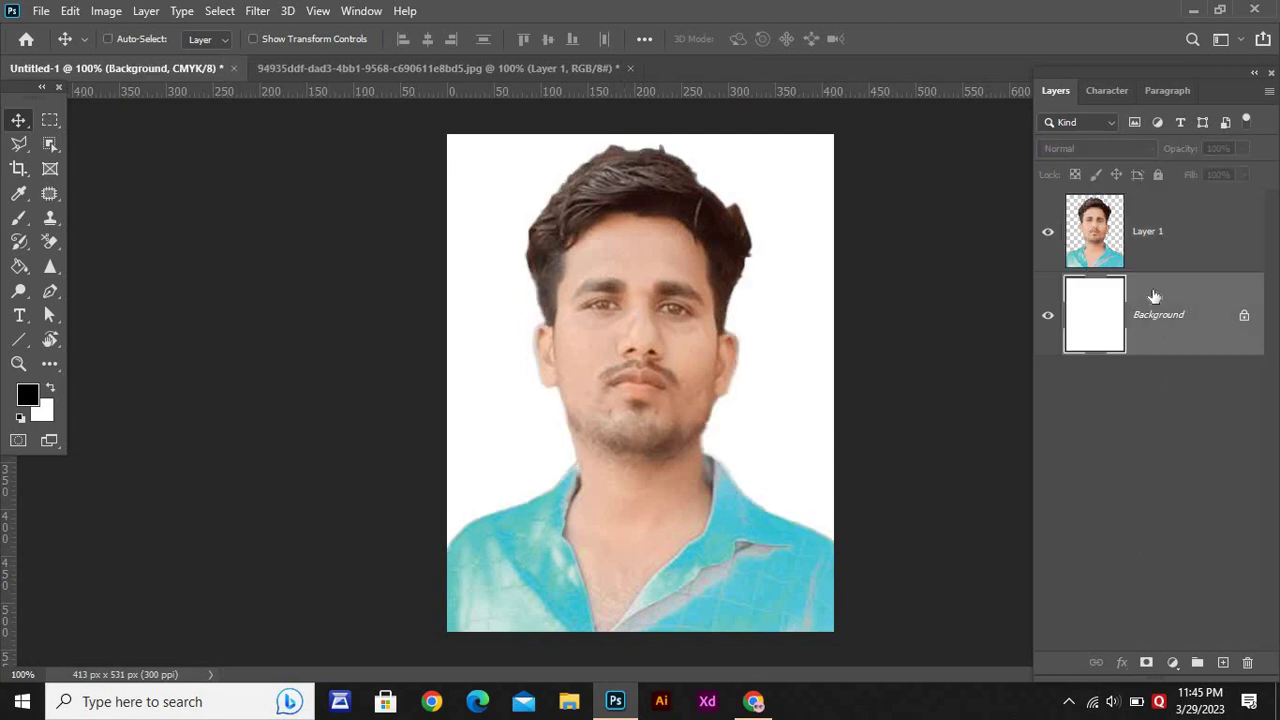
left_click(1163, 241)
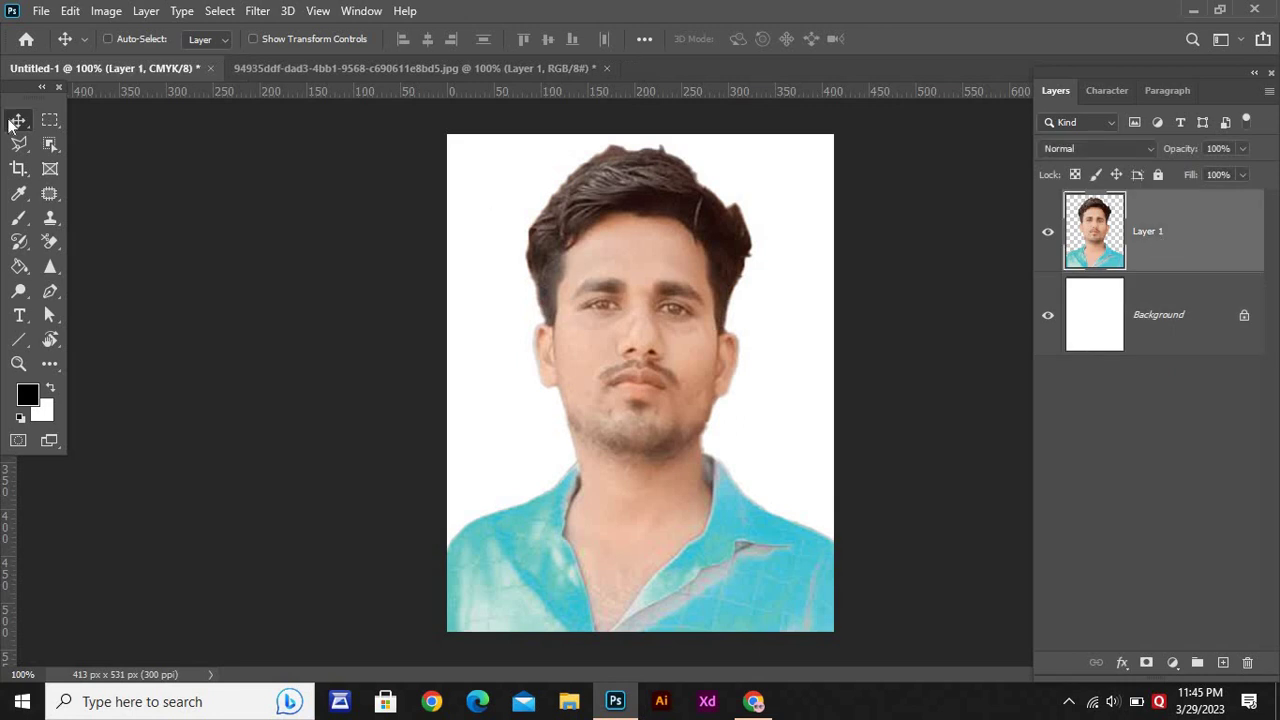
left_click_drag(1174, 314, 1174, 249)
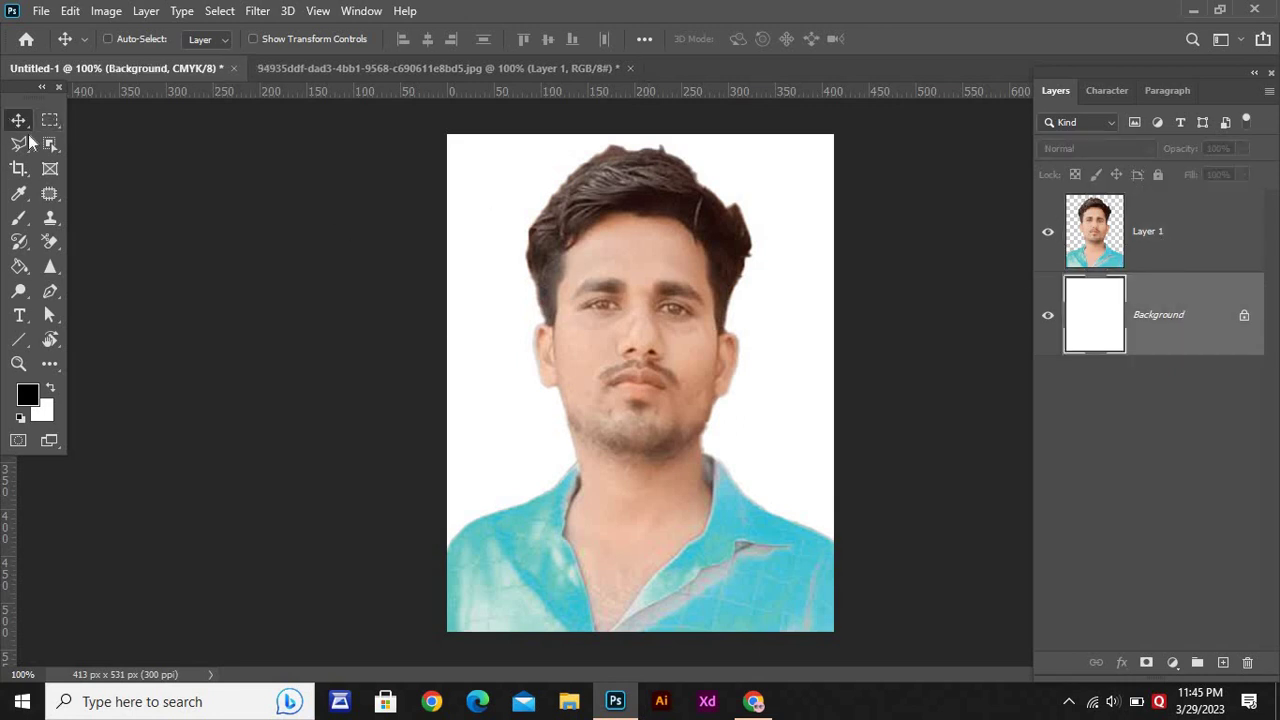
key("m")
left_click_drag(446, 133, 960, 680)
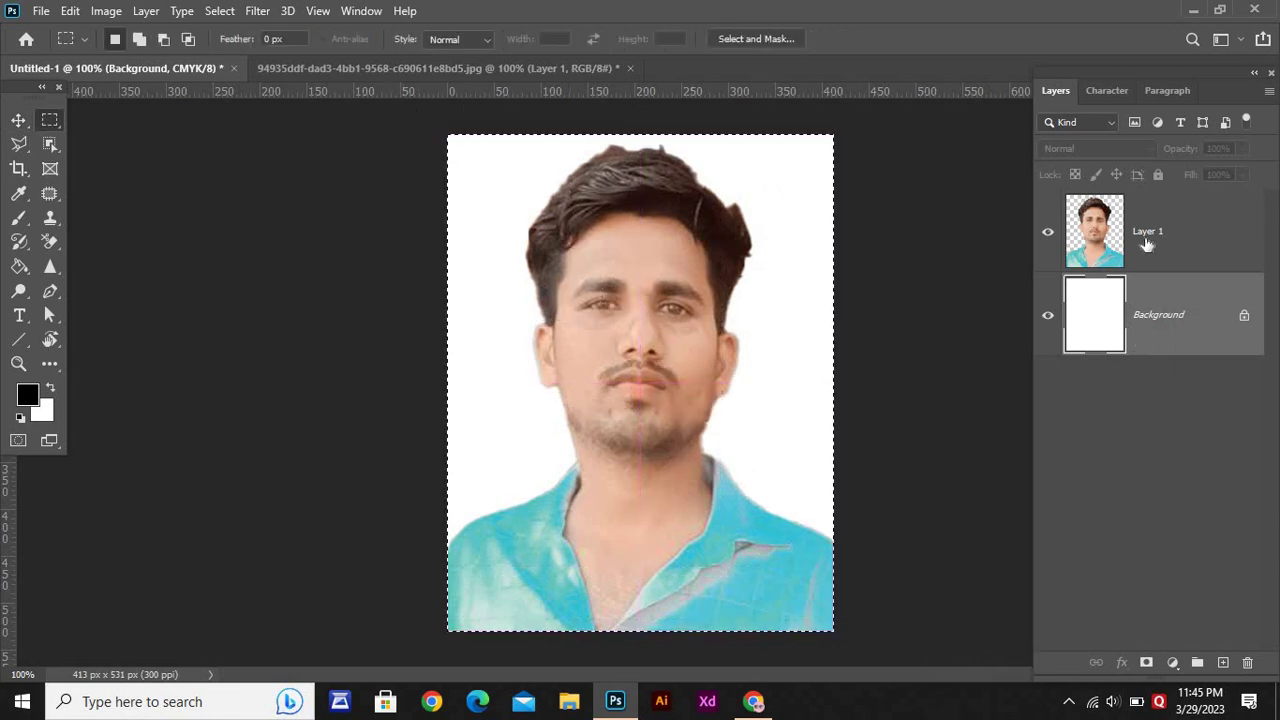
Add a 2 px stroke around the selected canvas on the Background.
left_click(70, 11)
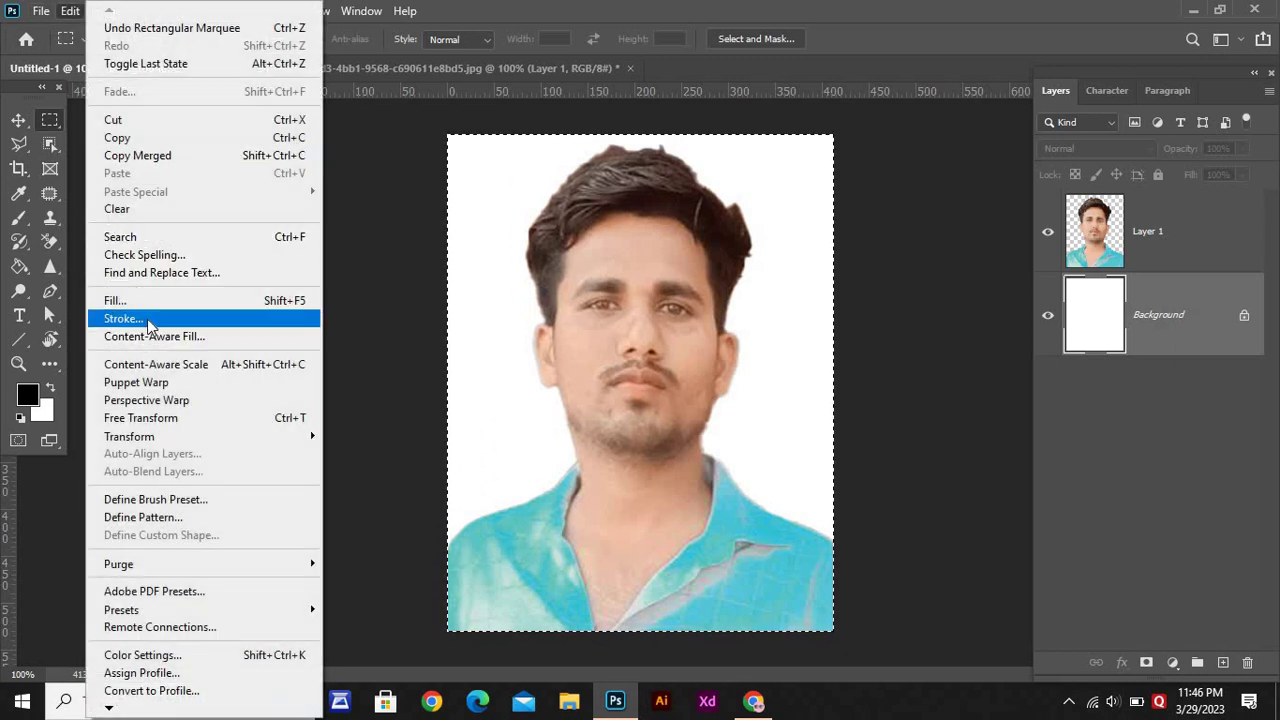
left_click(124, 318)
left_click(741, 152)
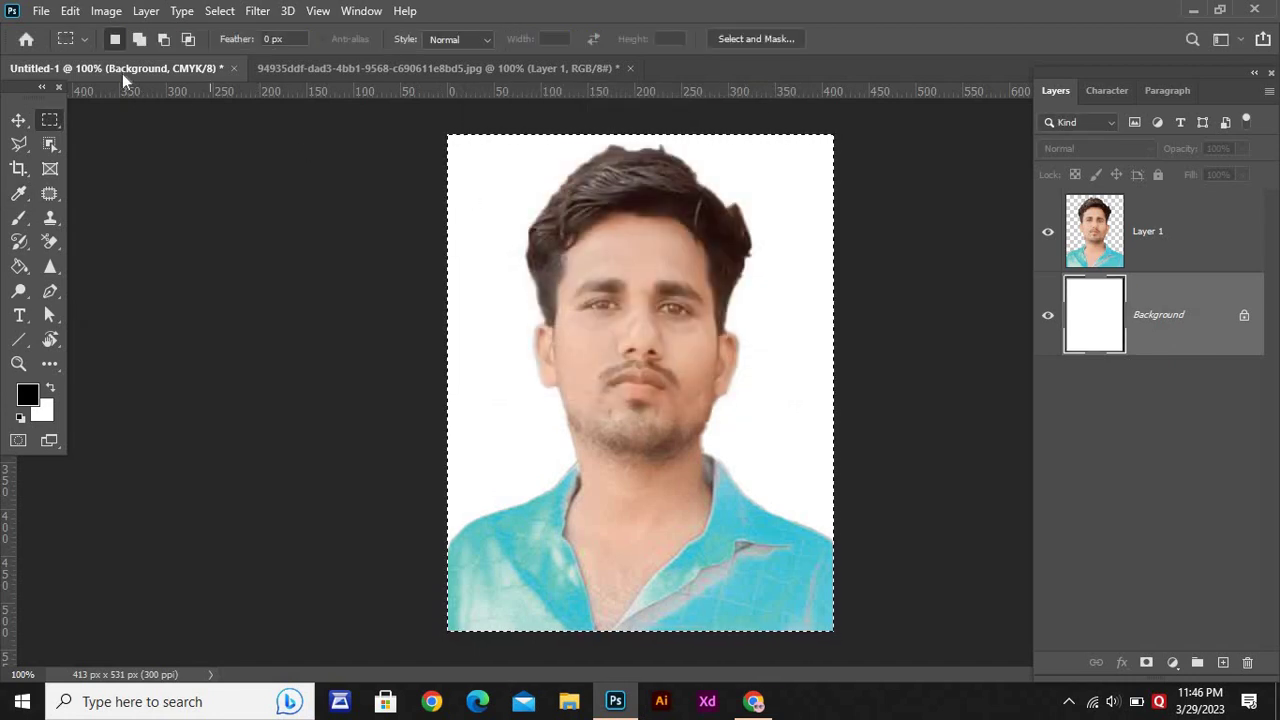
Define the bordered passport photo as a new pattern.
left_click(71, 11)
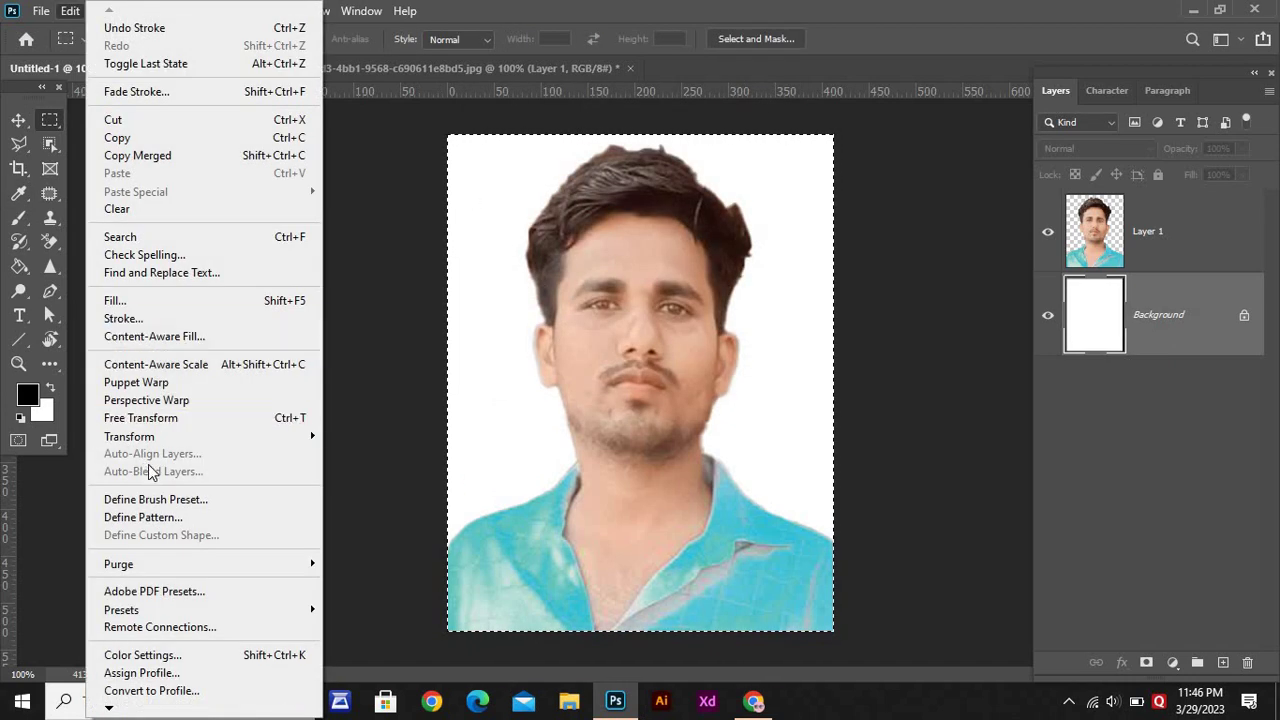
mouse_move(129, 436)
left_click(165, 517)
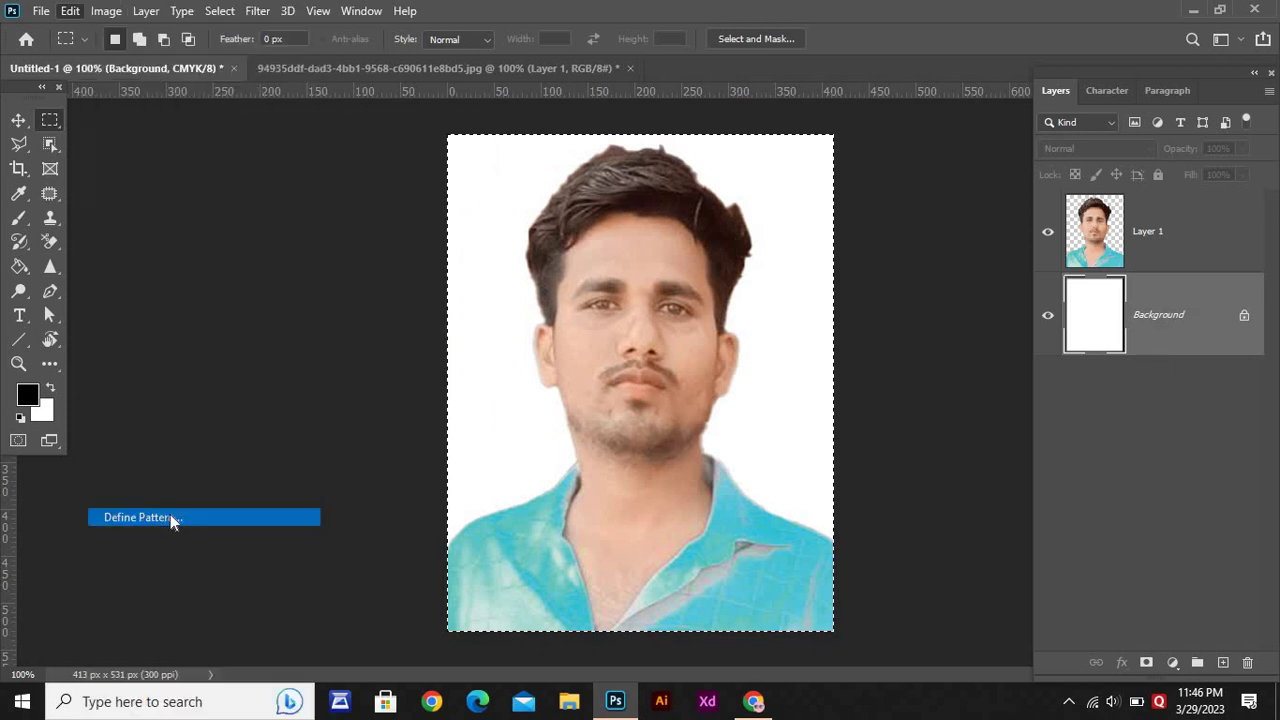
left_click(826, 213)
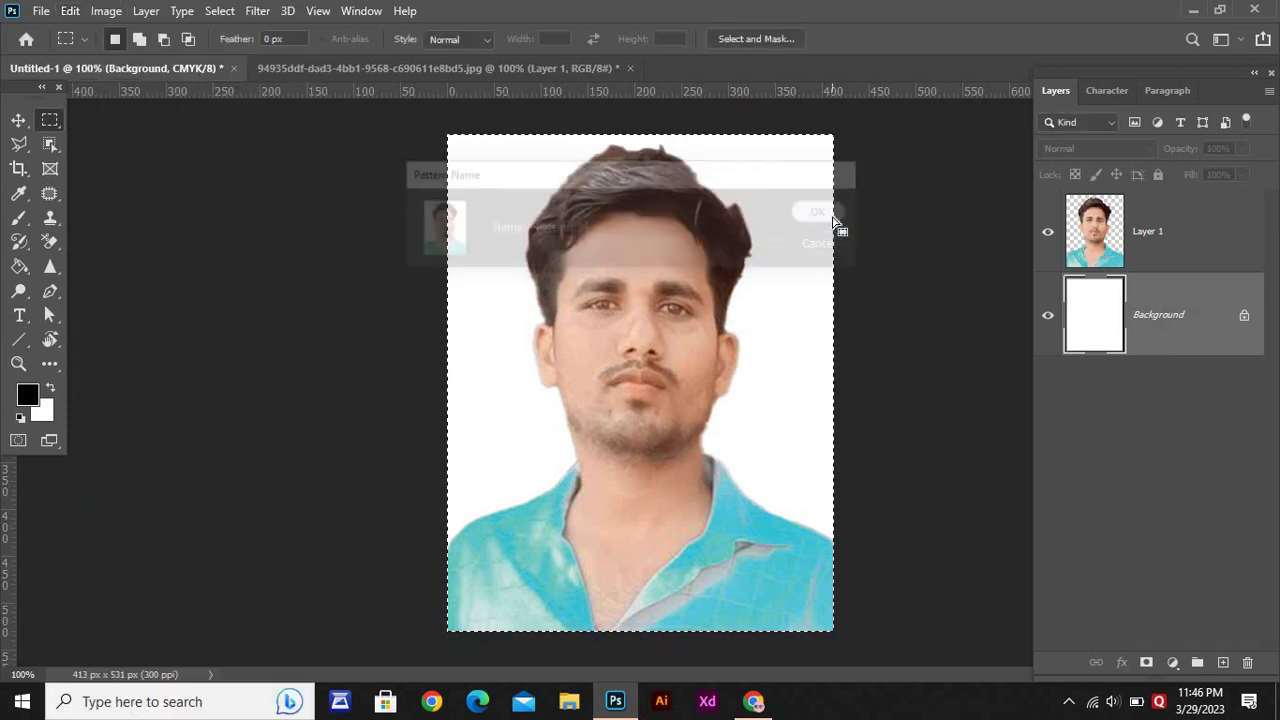
Create a new 210 × 297 mm A4 document at 300 ppi.
left_click(41, 11)
left_click(44, 36)
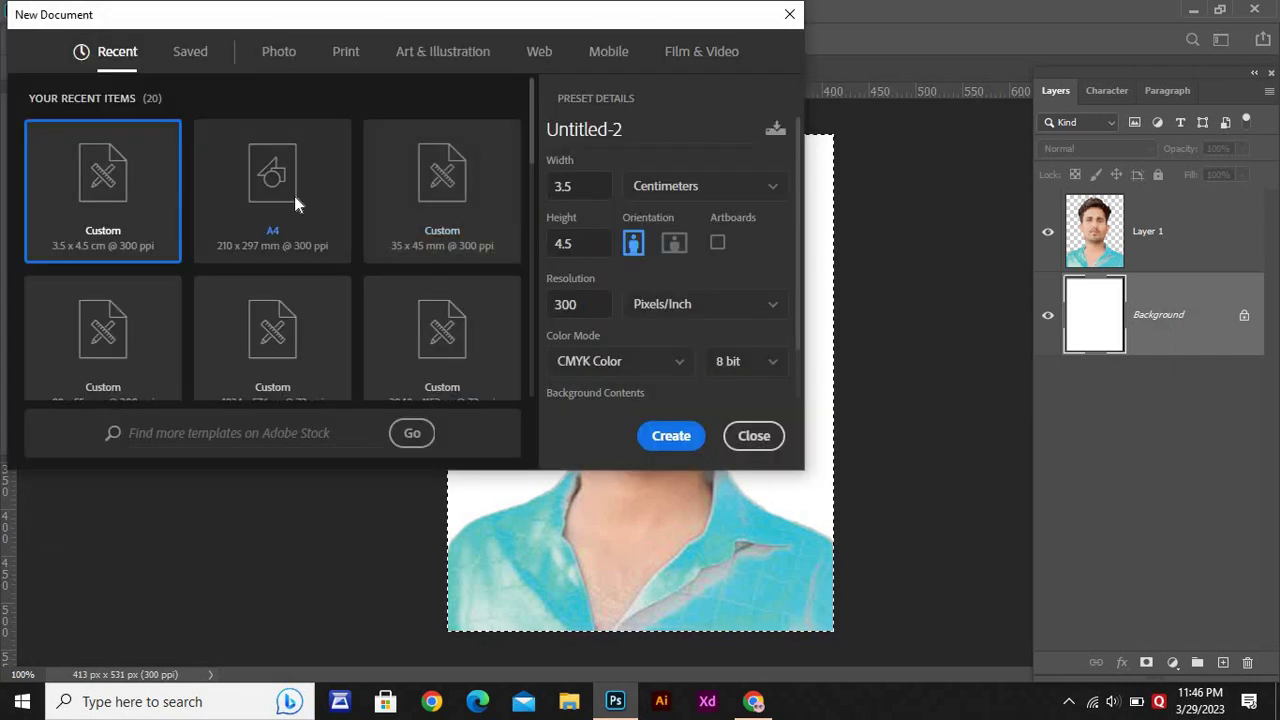
left_click(294, 196)
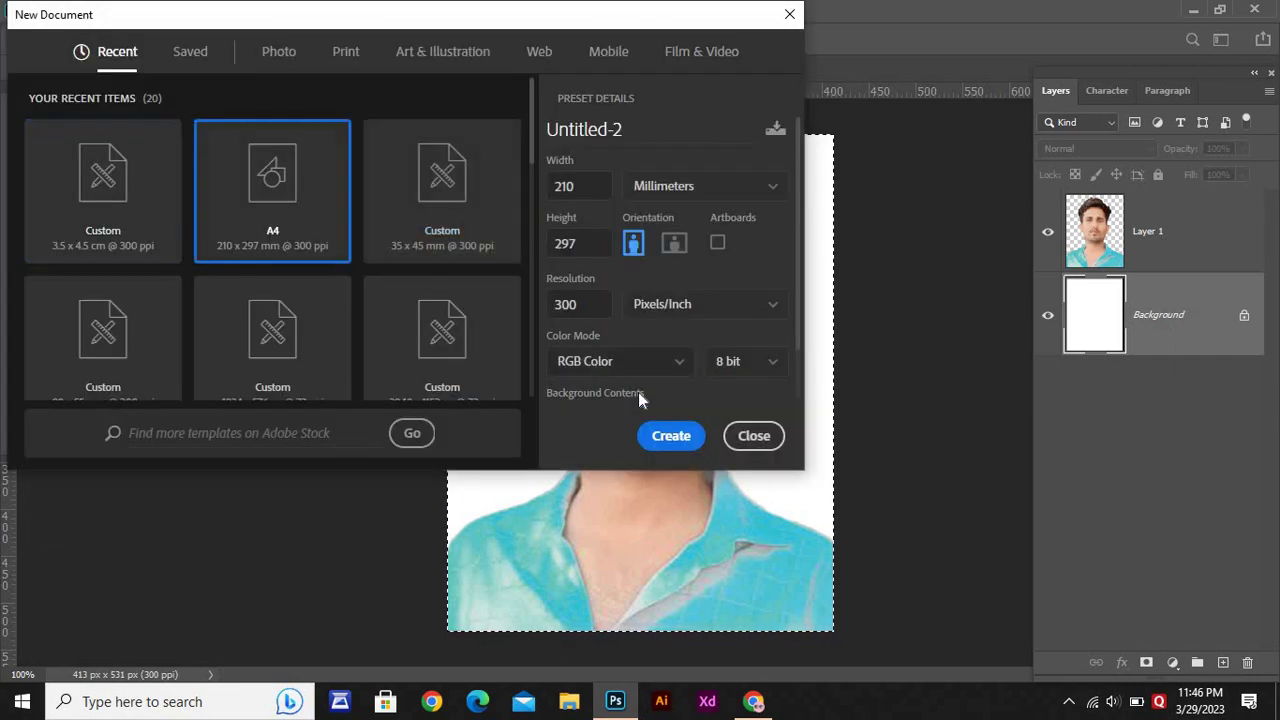
left_click(670, 436)
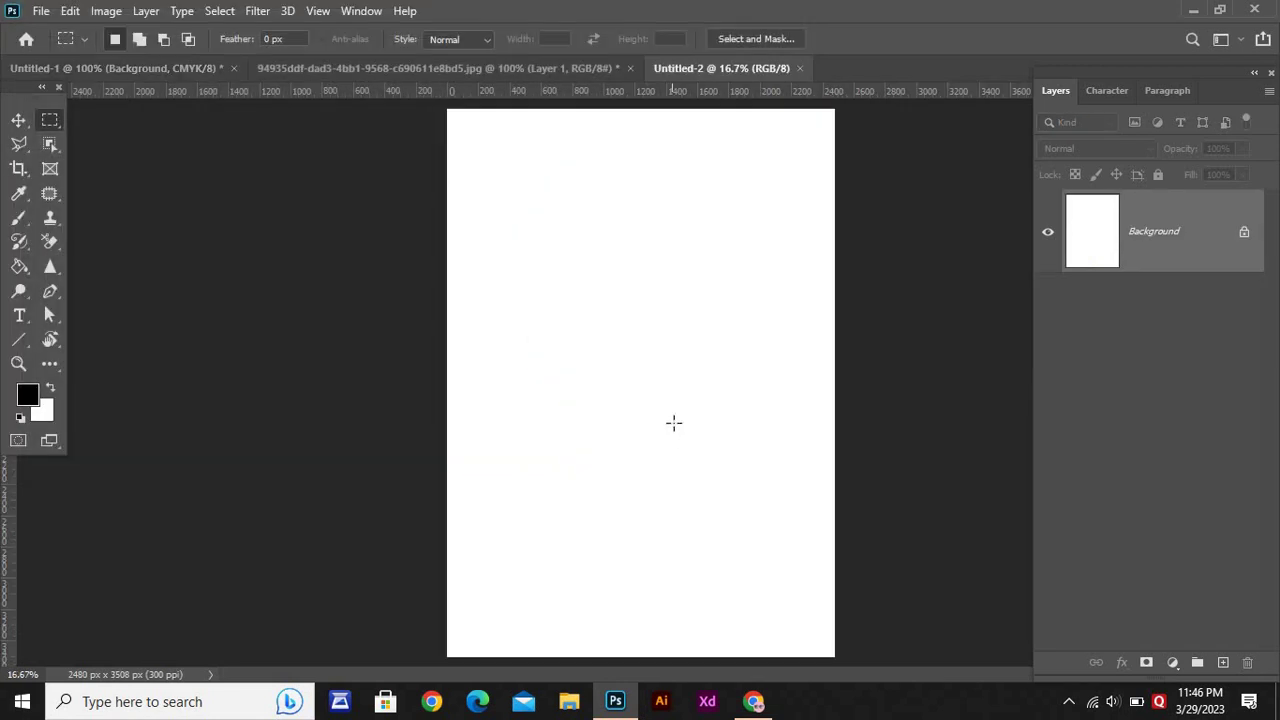
left_click(70, 11)
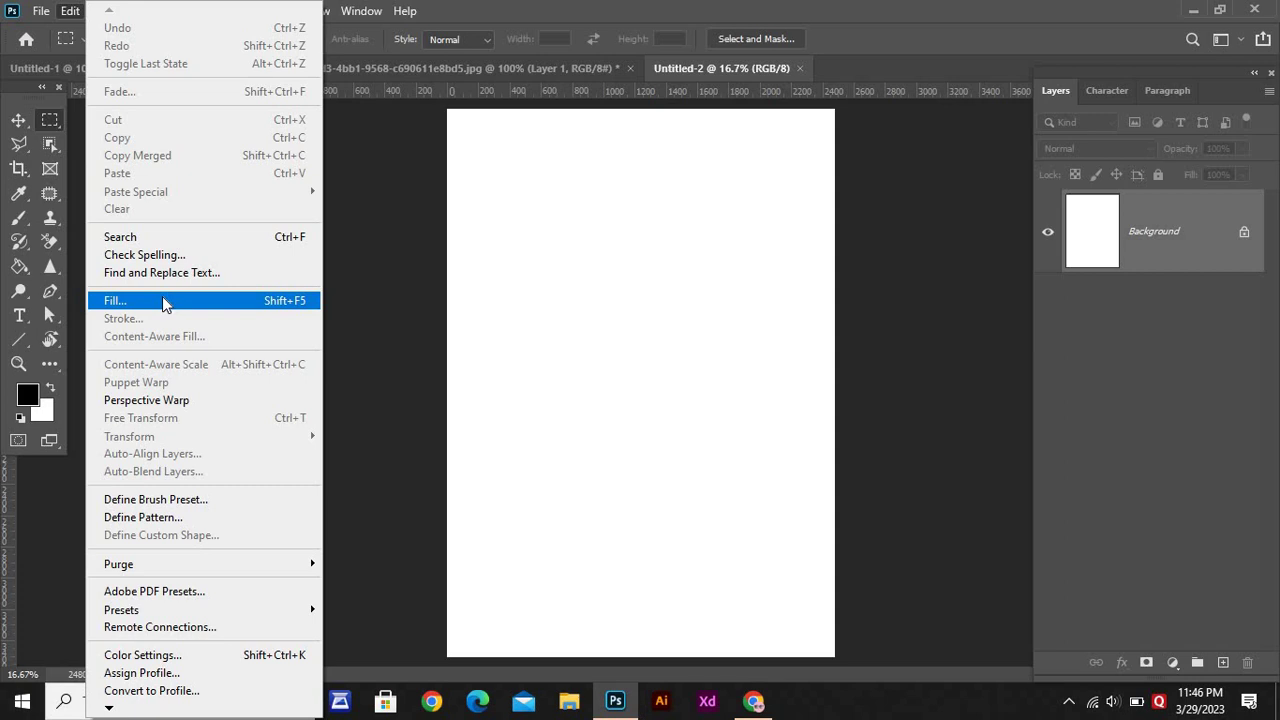
Fill the A4 page with the custom passport-photo pattern, tiling the man's photo.
left_click(162, 296)
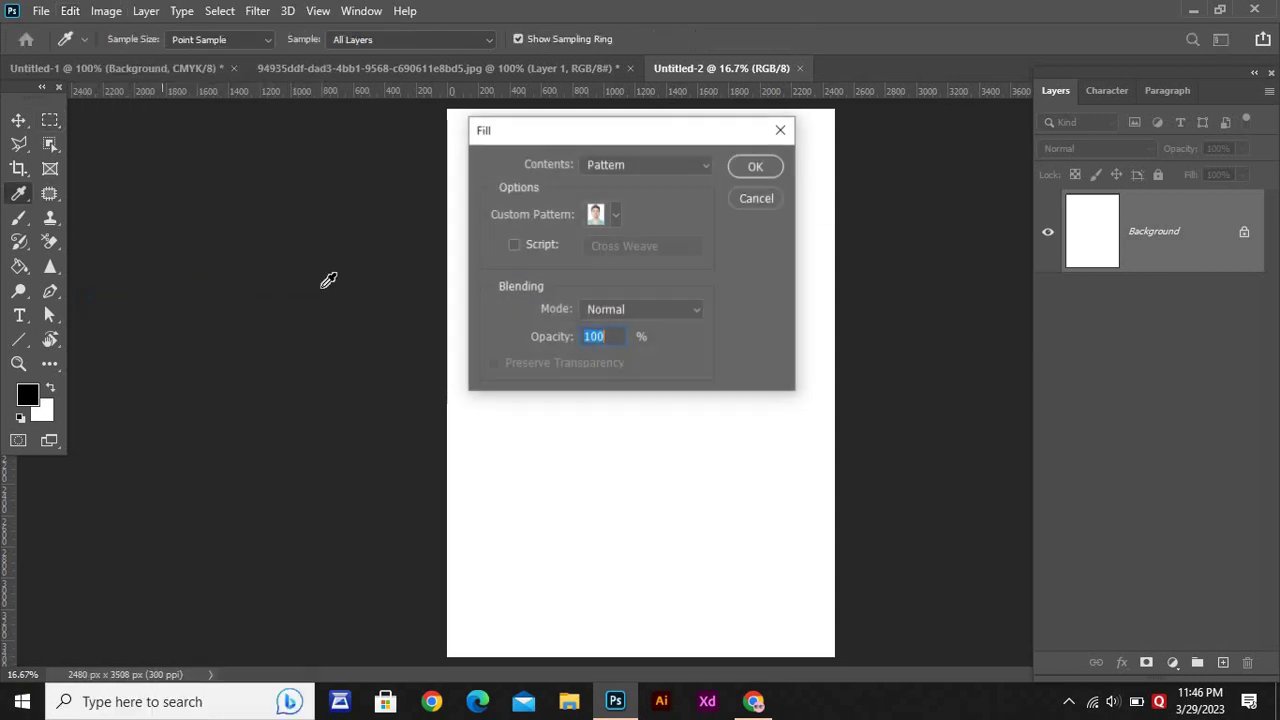
left_click(614, 219)
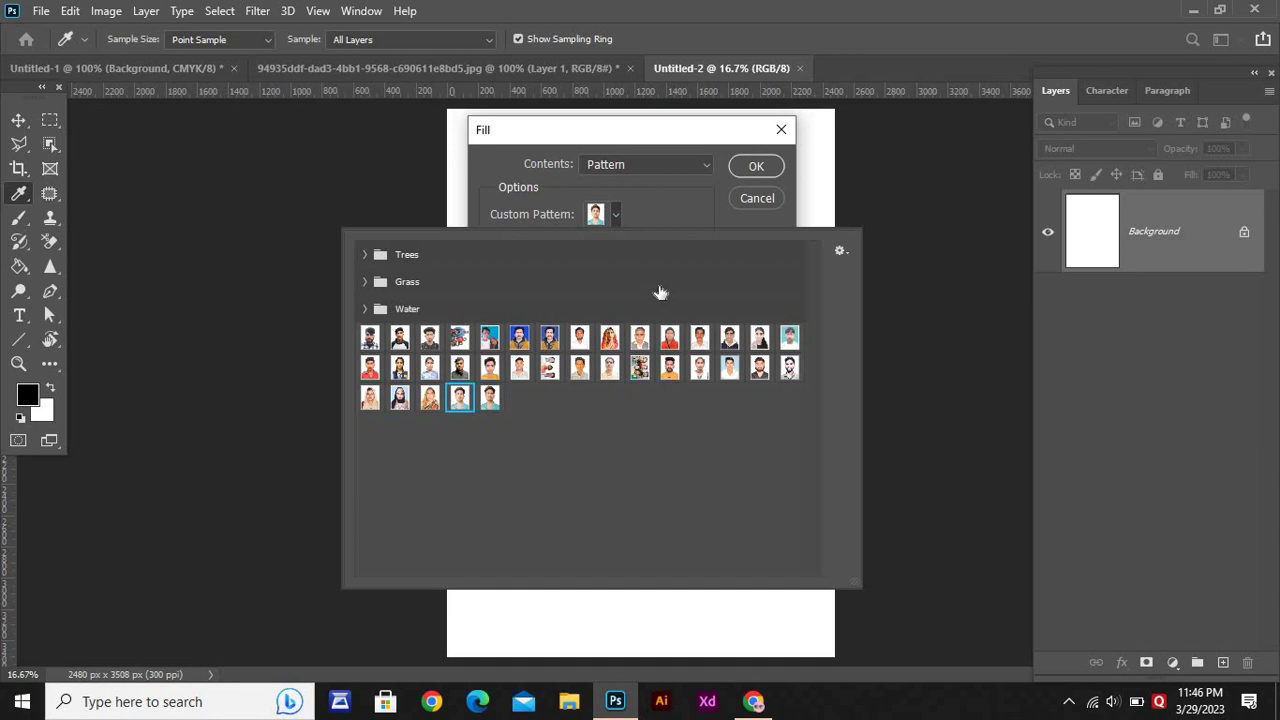
left_click(492, 398)
left_click(755, 167)
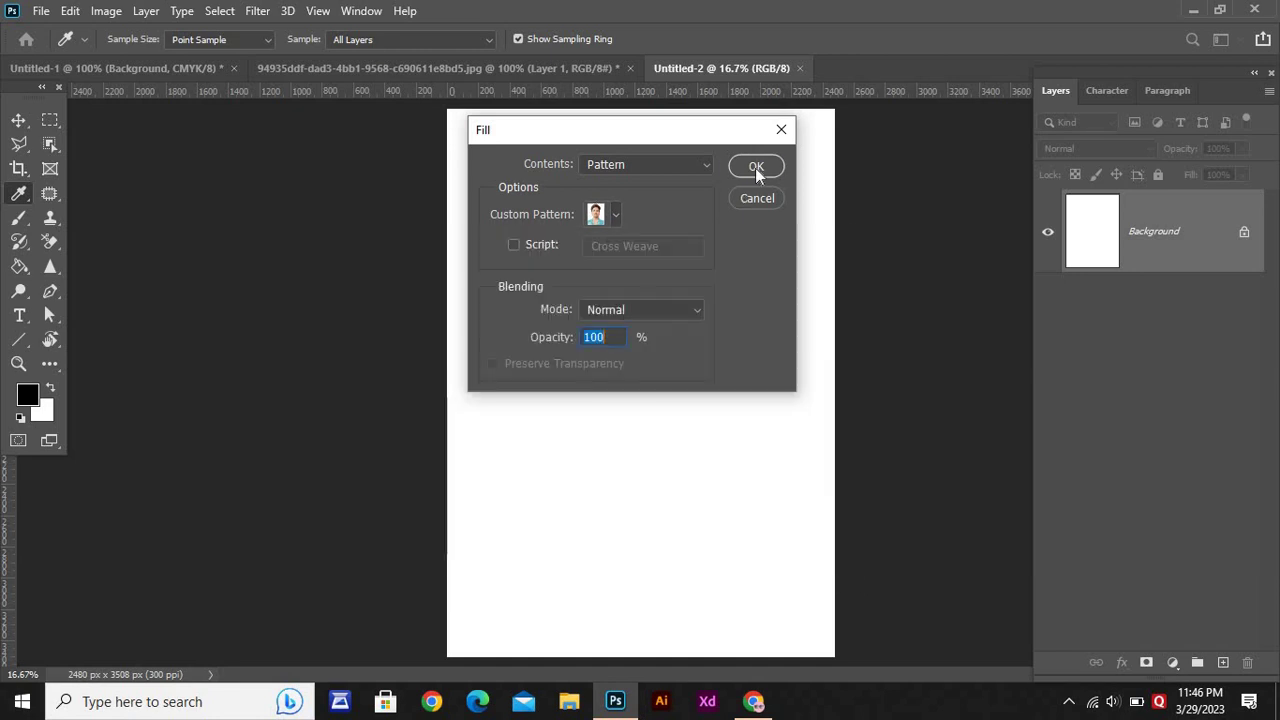
left_click(755, 167)
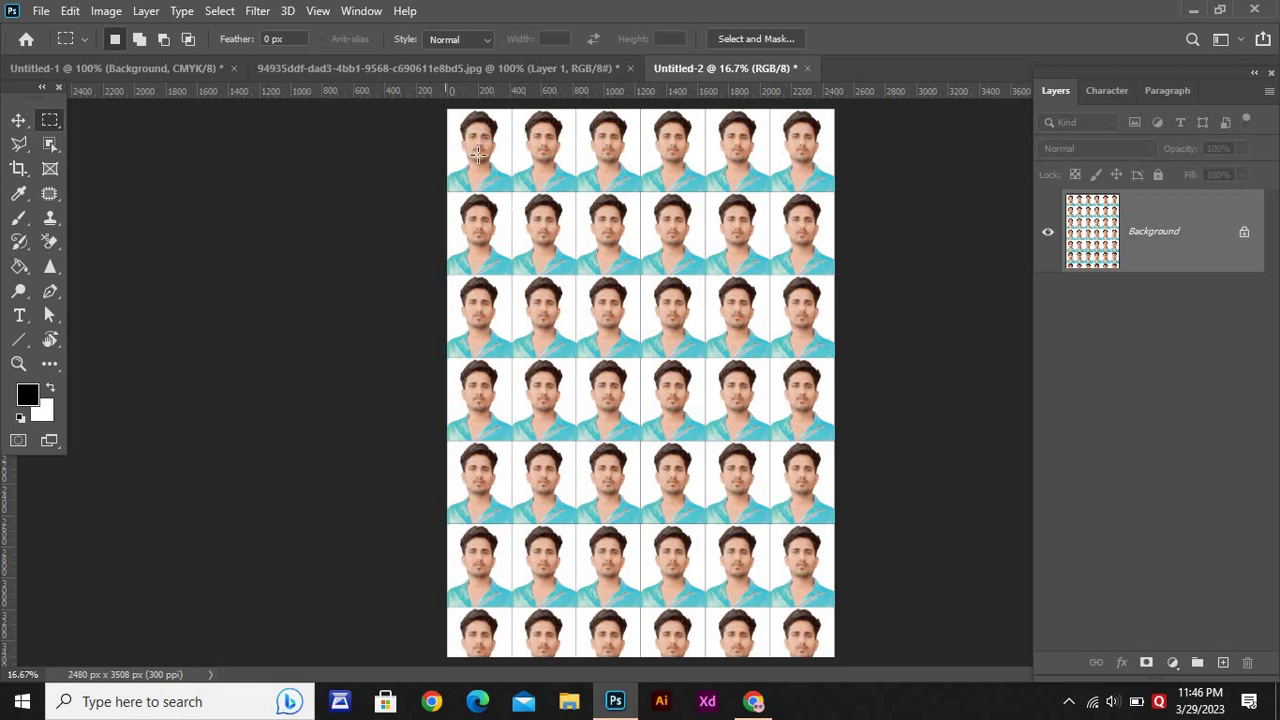
Marquee the top-left passport photo tile and copy it onto a new Layer 1.
left_click_drag(447, 108, 511, 194)
key("ctrl+j")
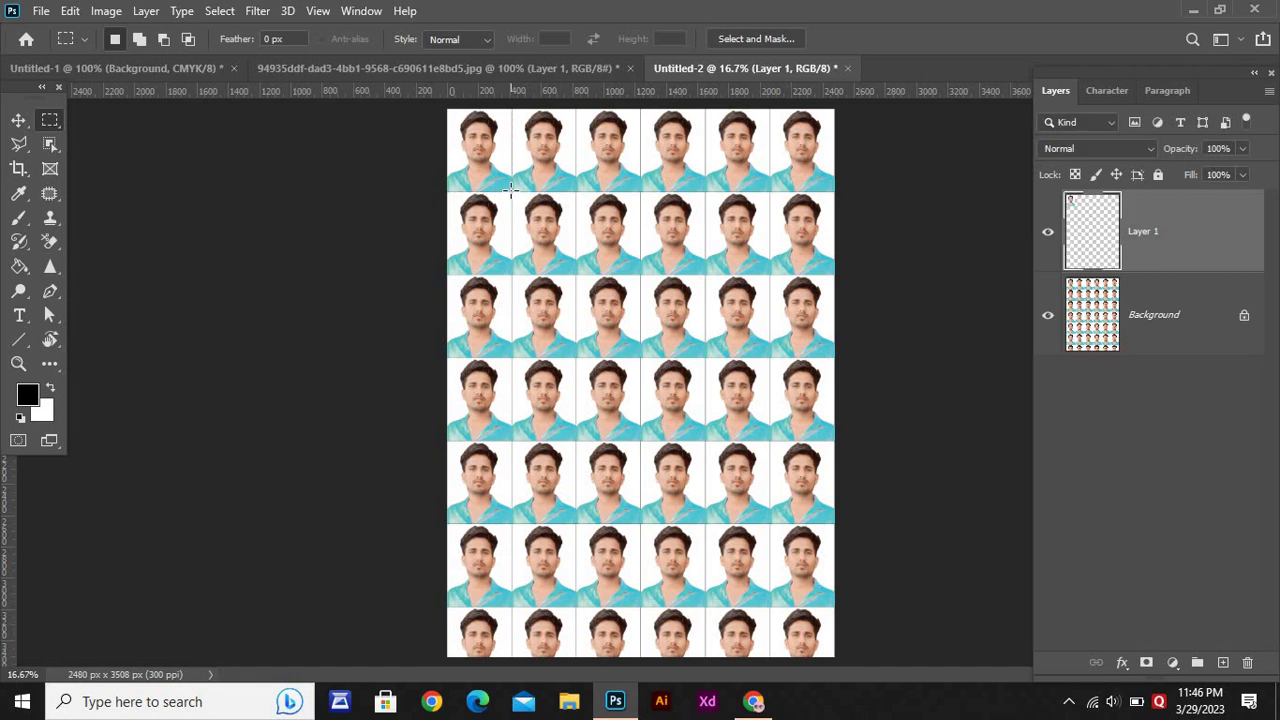